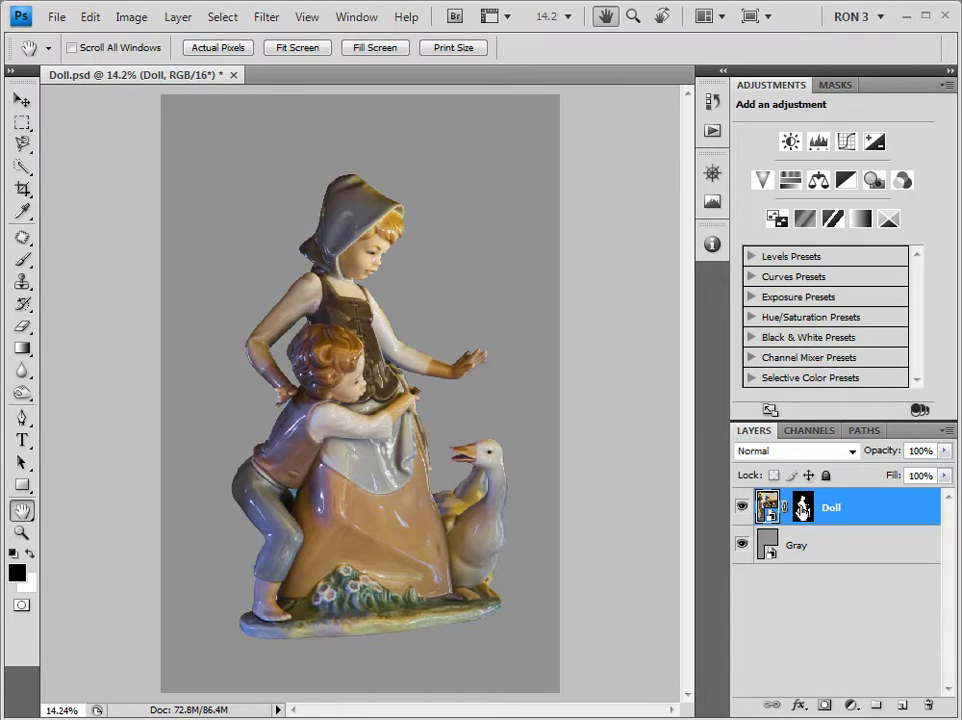
Compare the Doll layer with its mask disabled and enabled, and check the image with the Doll layer hidden.
right_click(803, 512)
left_click(838, 521)
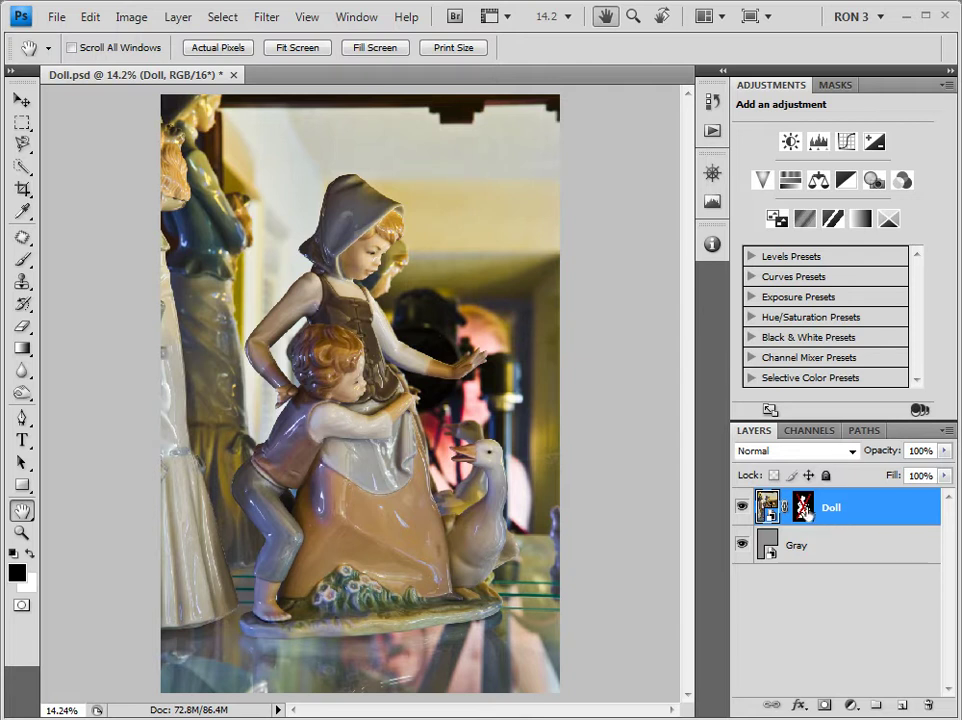
right_click(806, 509)
left_click(855, 522)
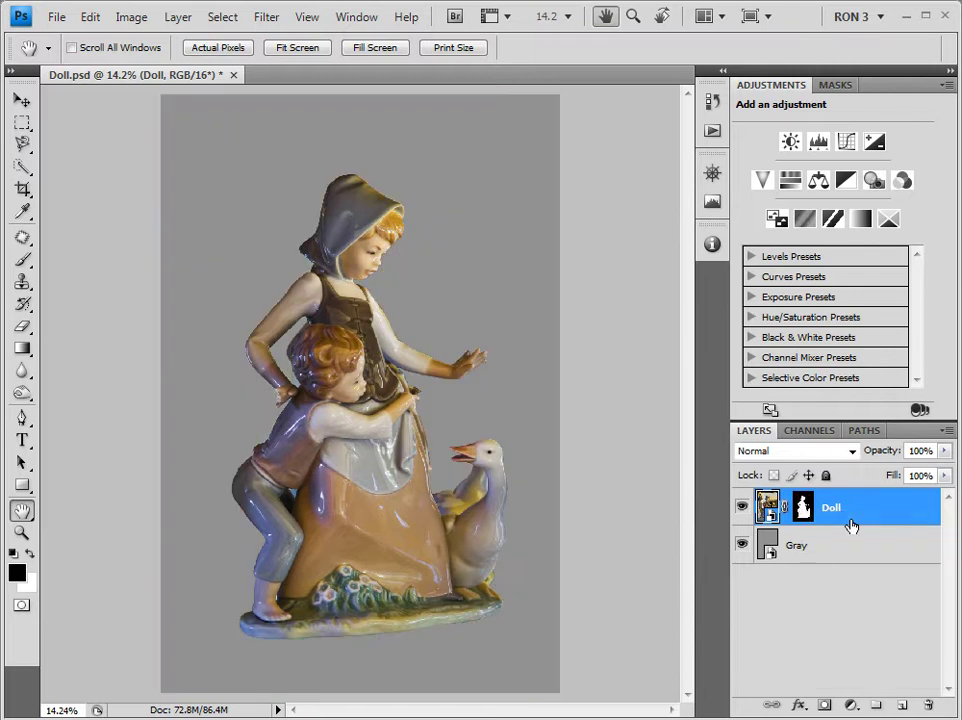
left_click(742, 508)
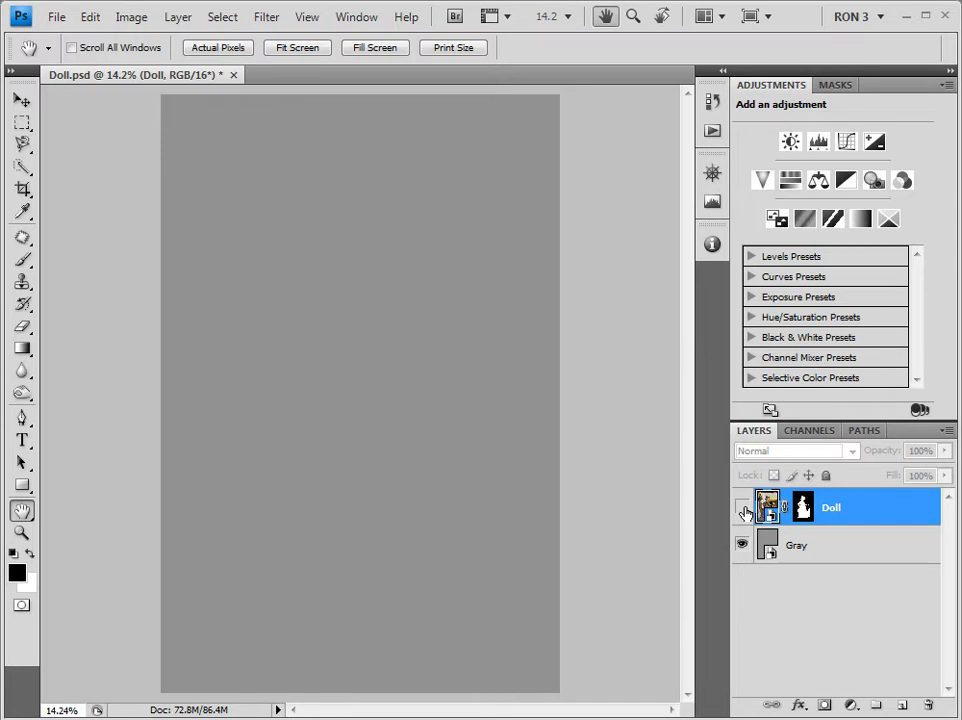
left_click(742, 508)
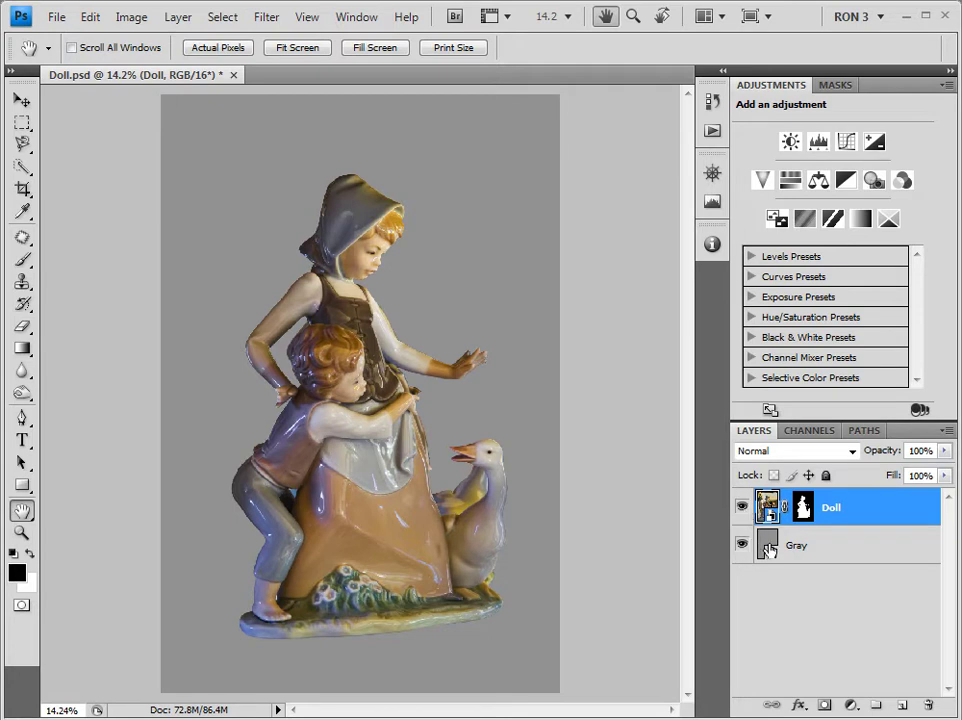
Replace the contents of the Gray smart object layer with the Red image from the Images folder.
key("alt+bracketleft")
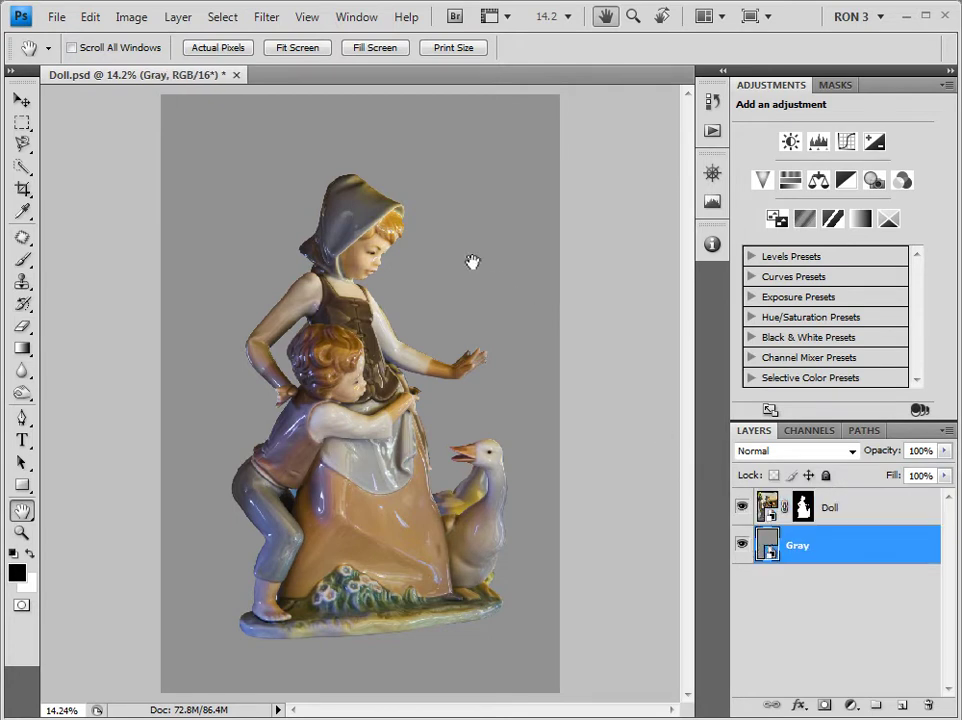
left_click(180, 22)
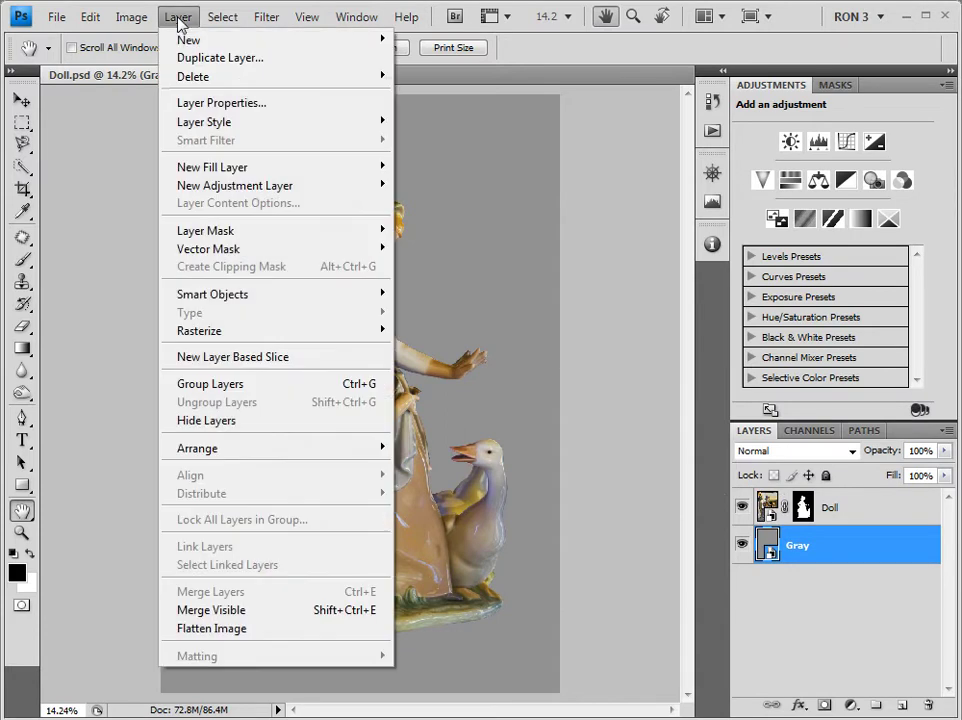
mouse_move(236, 294)
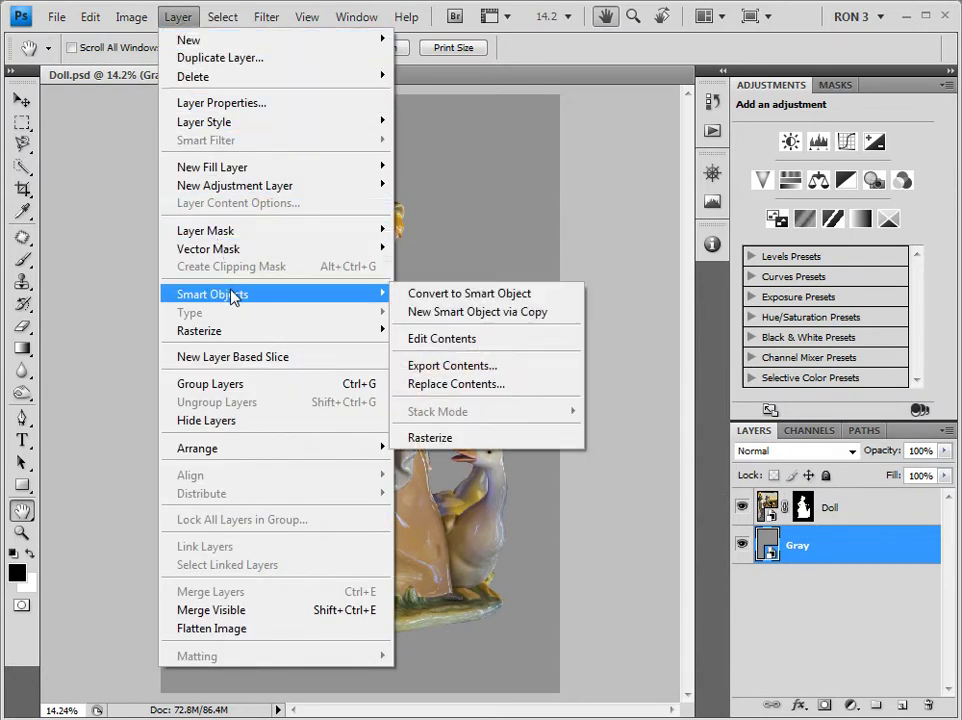
left_click(436, 386)
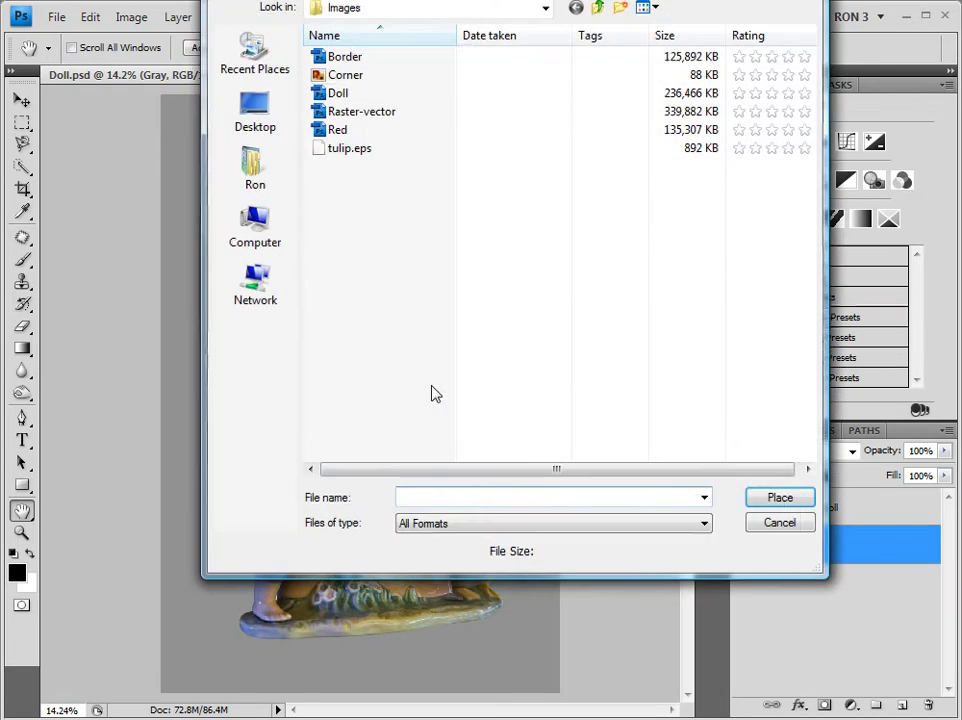
left_click(337, 131)
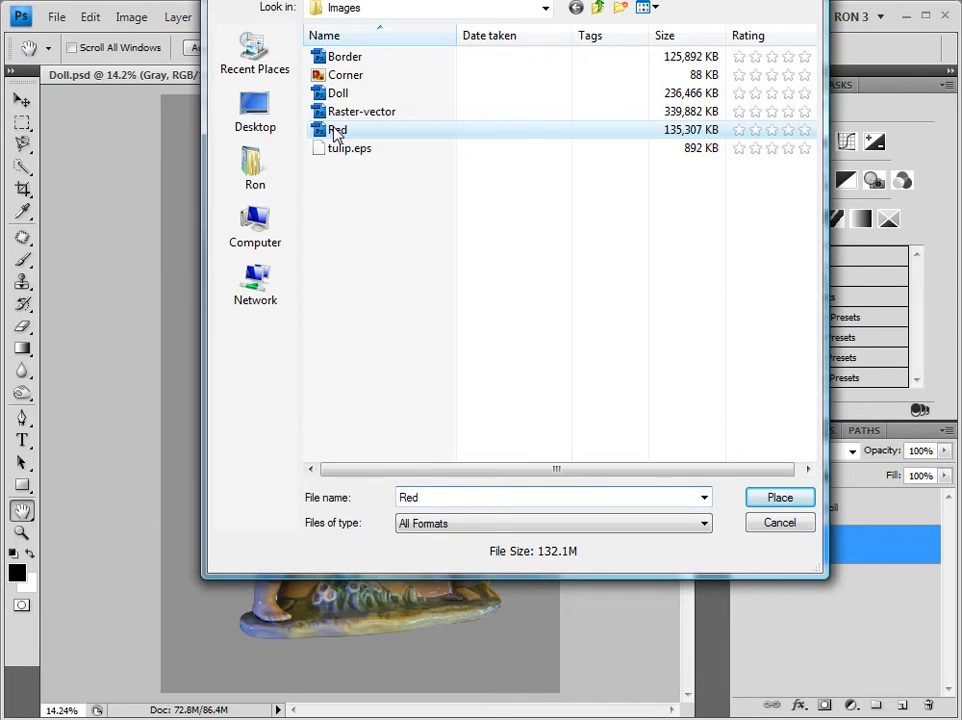
double_click(337, 131)
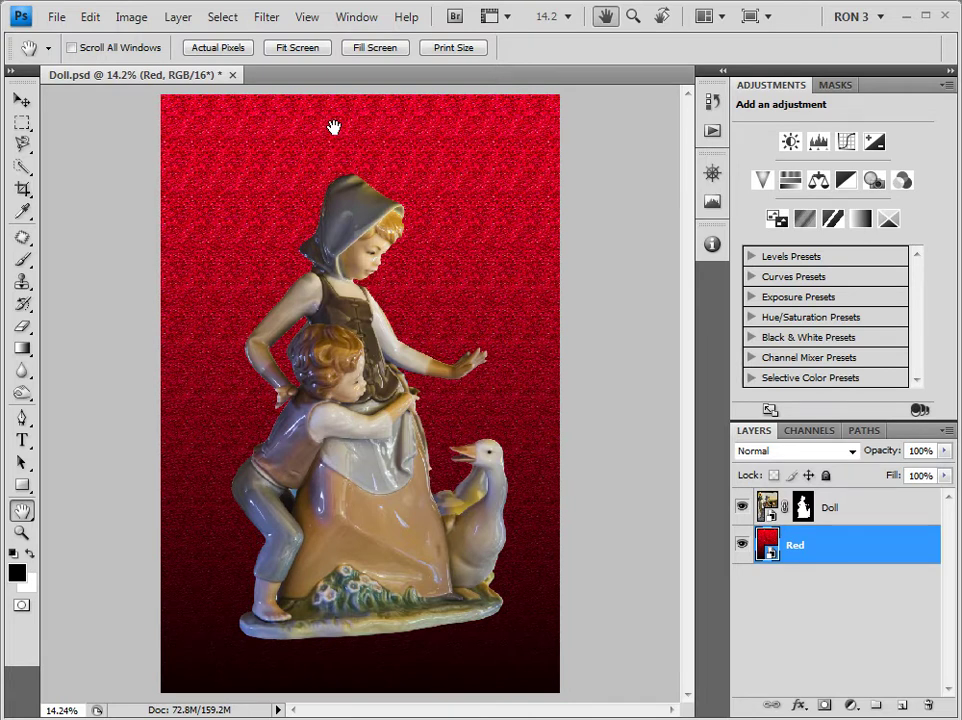
Place the Corner artwork from the Images folder directly above the Red layer.
left_click(58, 18)
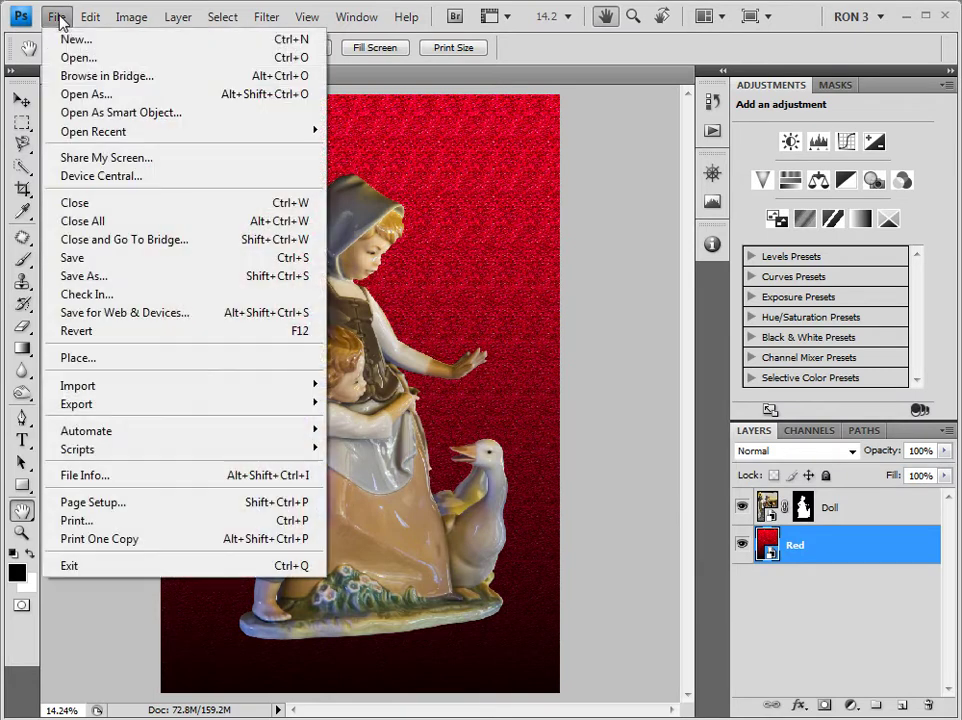
left_click(116, 359)
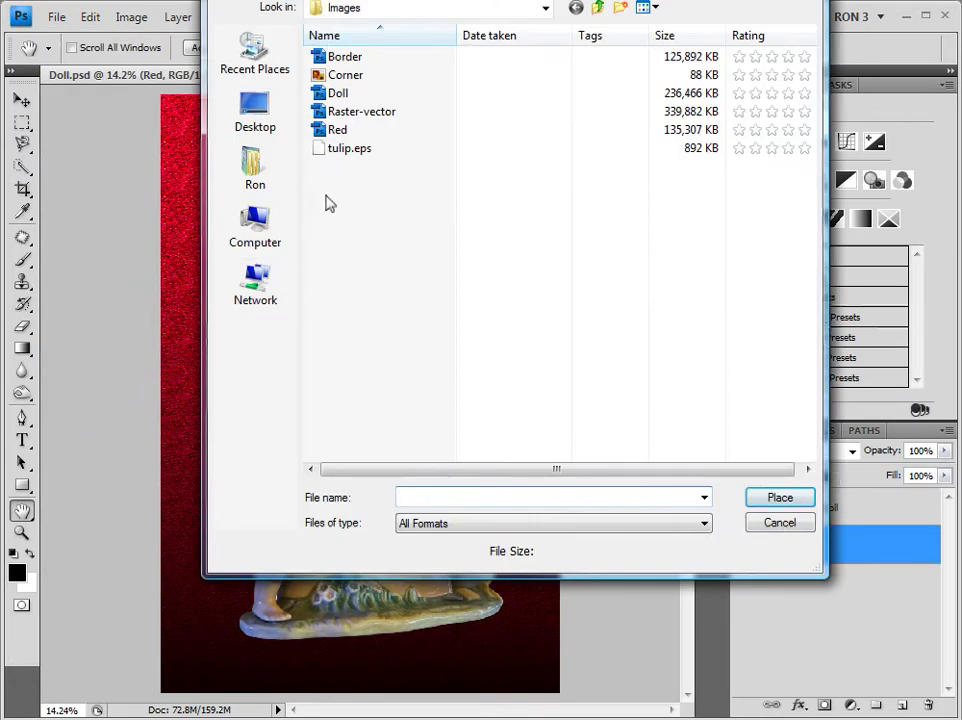
double_click(354, 76)
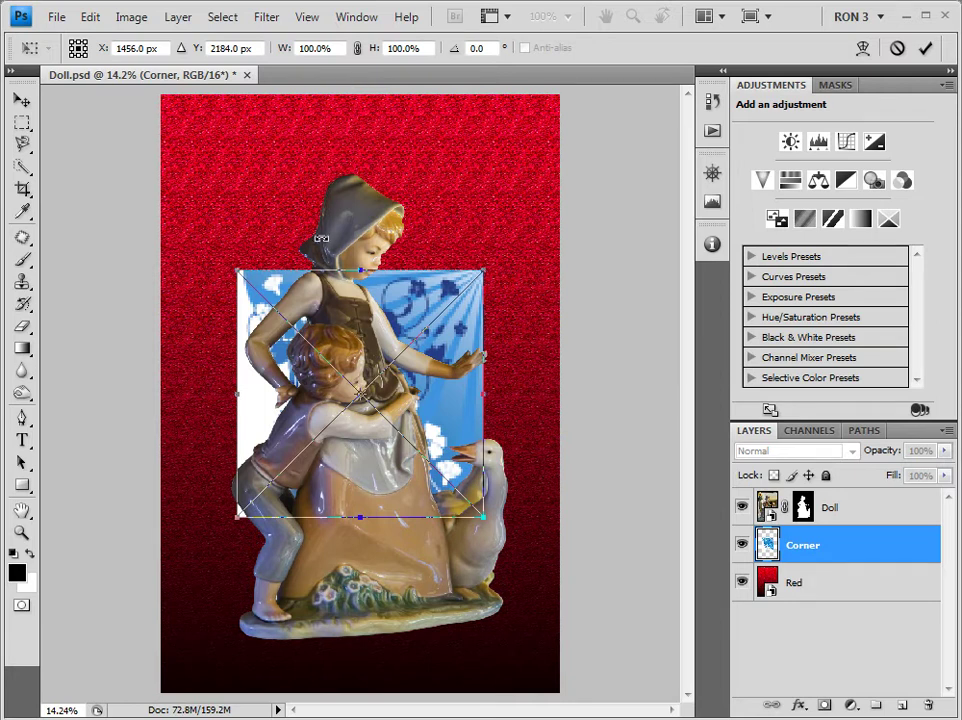
Scale the placed Corner artwork proportionally to about 48.5% and move it into the canvas's upper-right corner.
left_click_drag(239, 510, 366, 388)
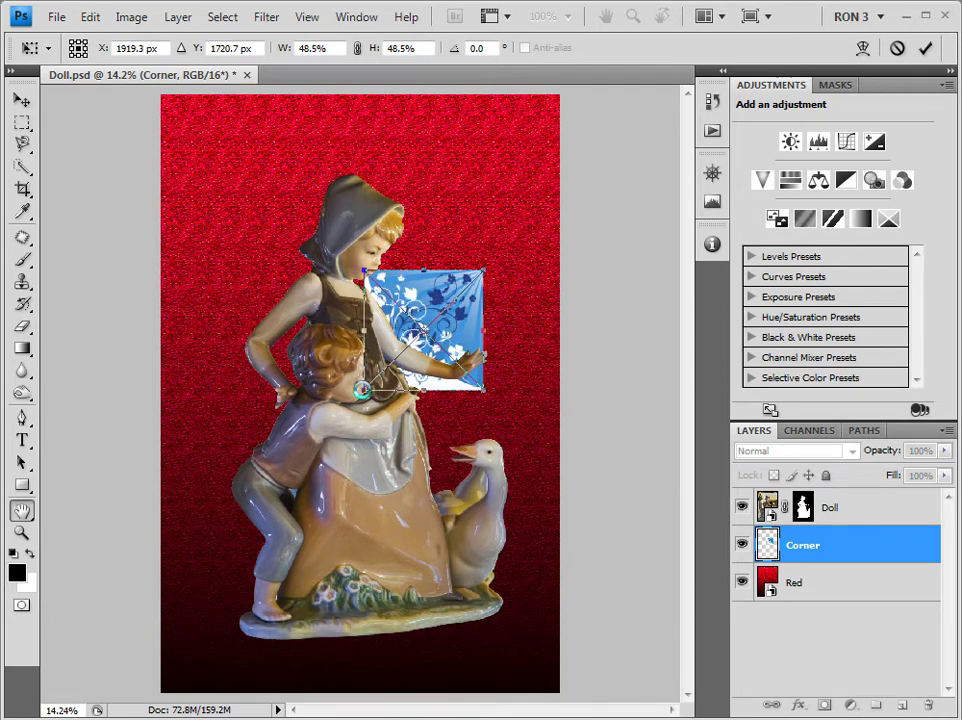
key("Return")
key("h")
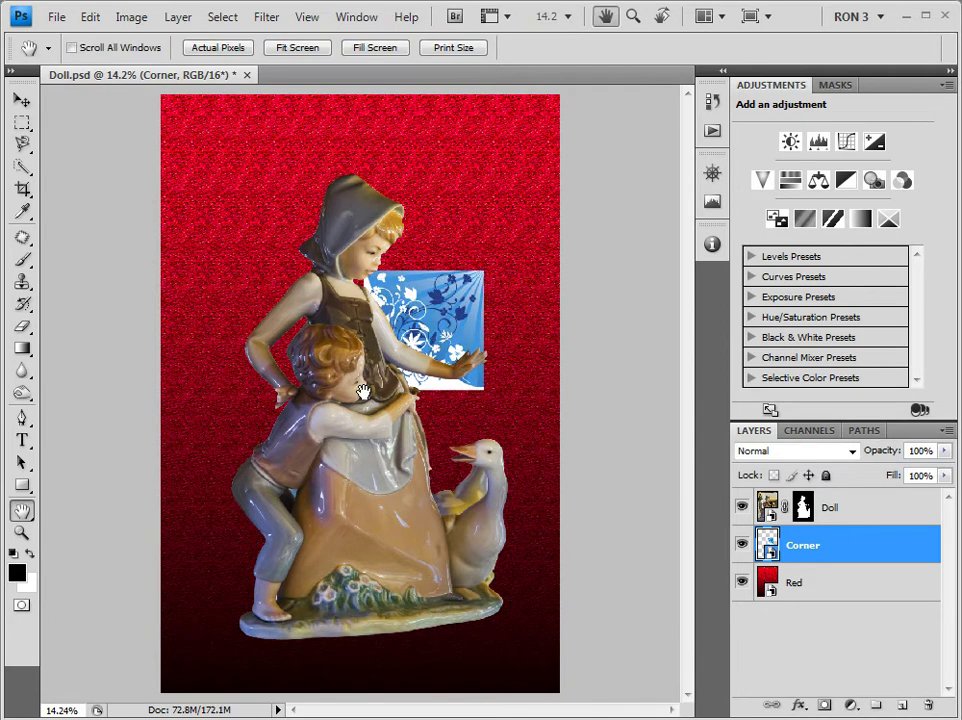
left_click(20, 103)
left_click_drag(425, 340, 495, 162)
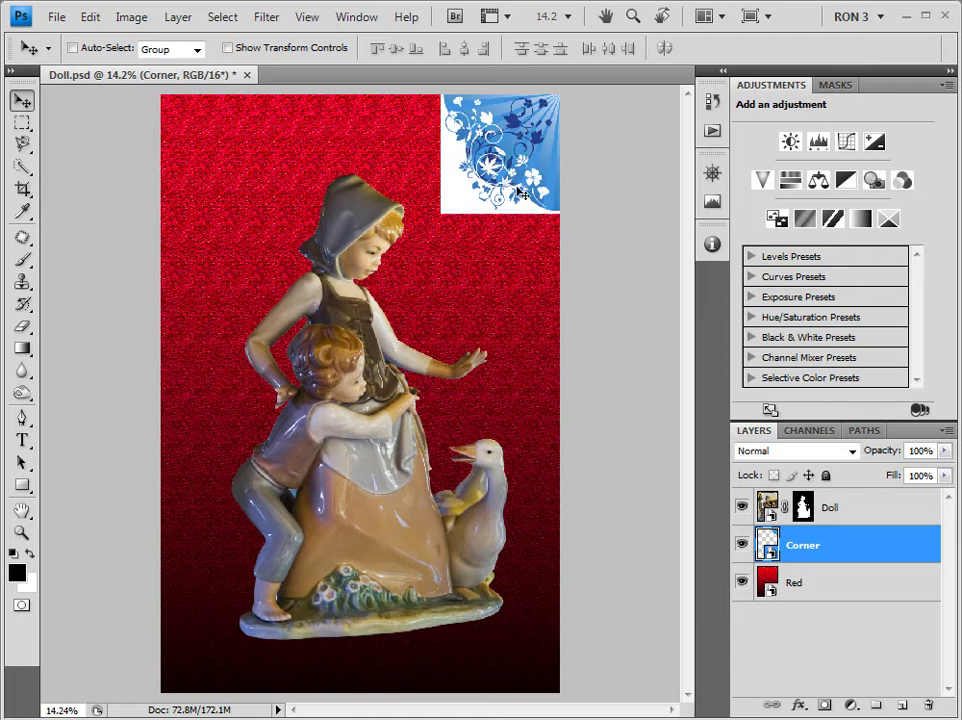
Duplicate the Corner layer and rename the copy as Corner 2.
left_click_drag(766, 543, 904, 706)
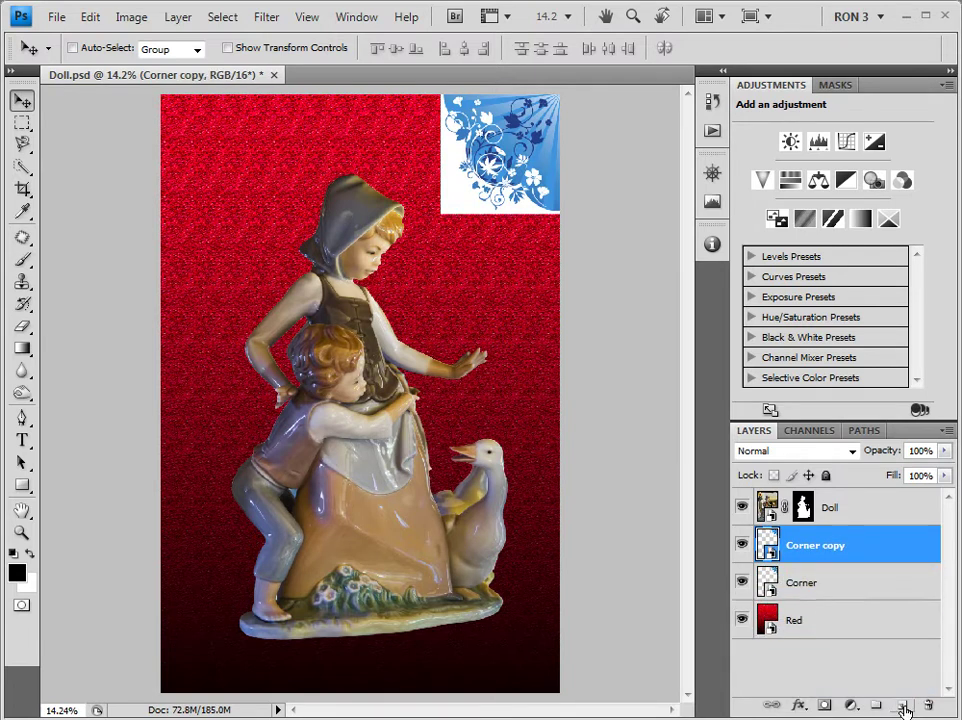
double_click(830, 545)
left_click_drag(820, 545, 850, 546)
type("2")
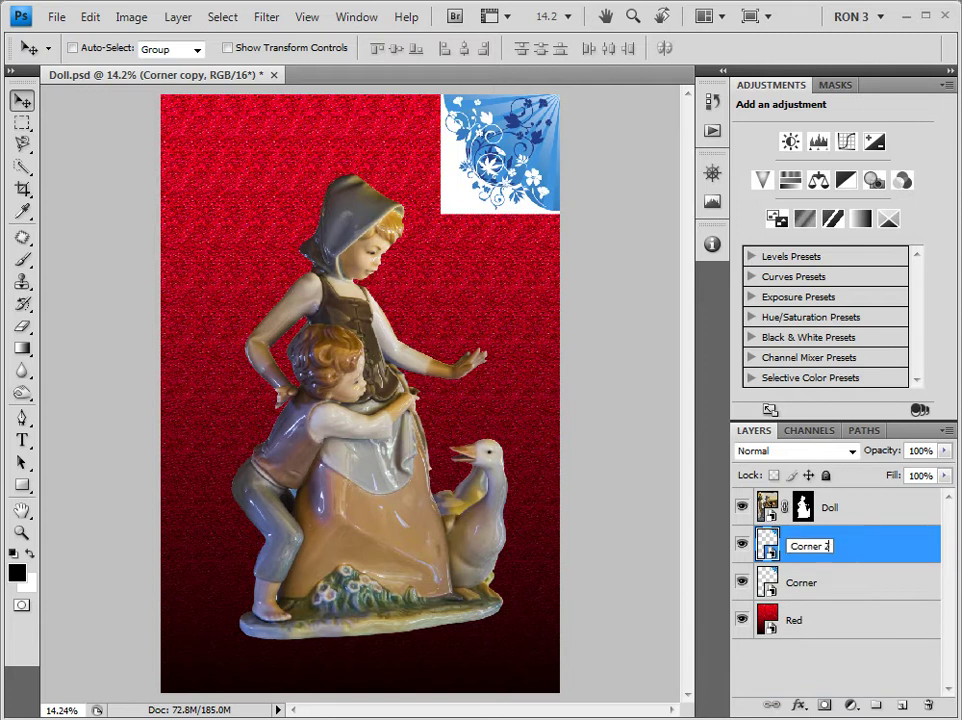
left_click(768, 550)
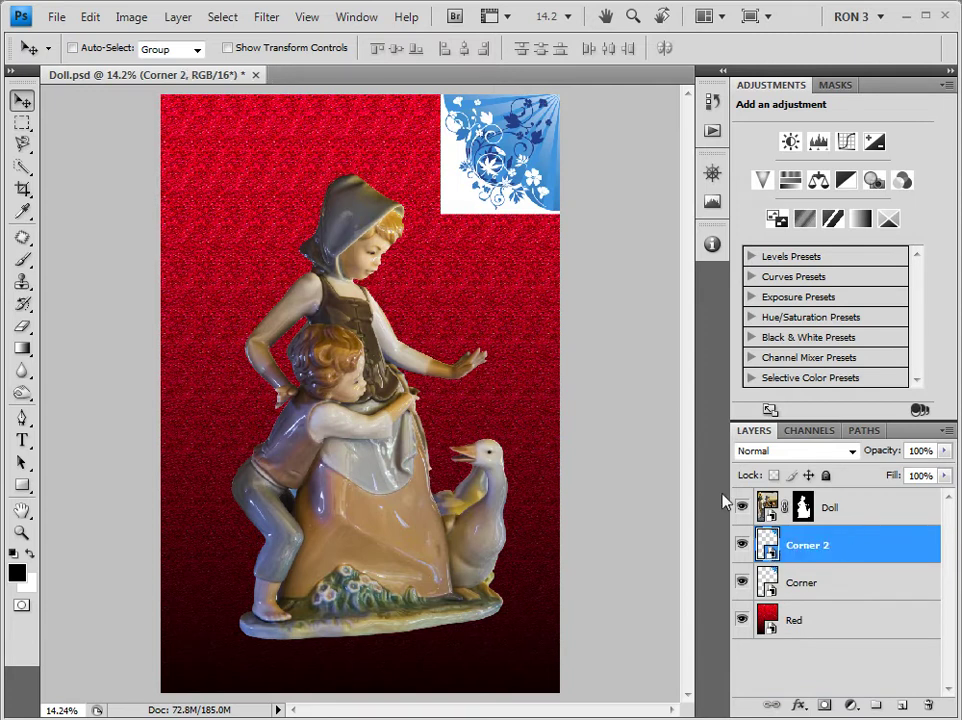
Move Corner 2 into the canvas's upper-left corner and rotate it 90° counterclockwise.
left_click_drag(535, 207, 249, 204)
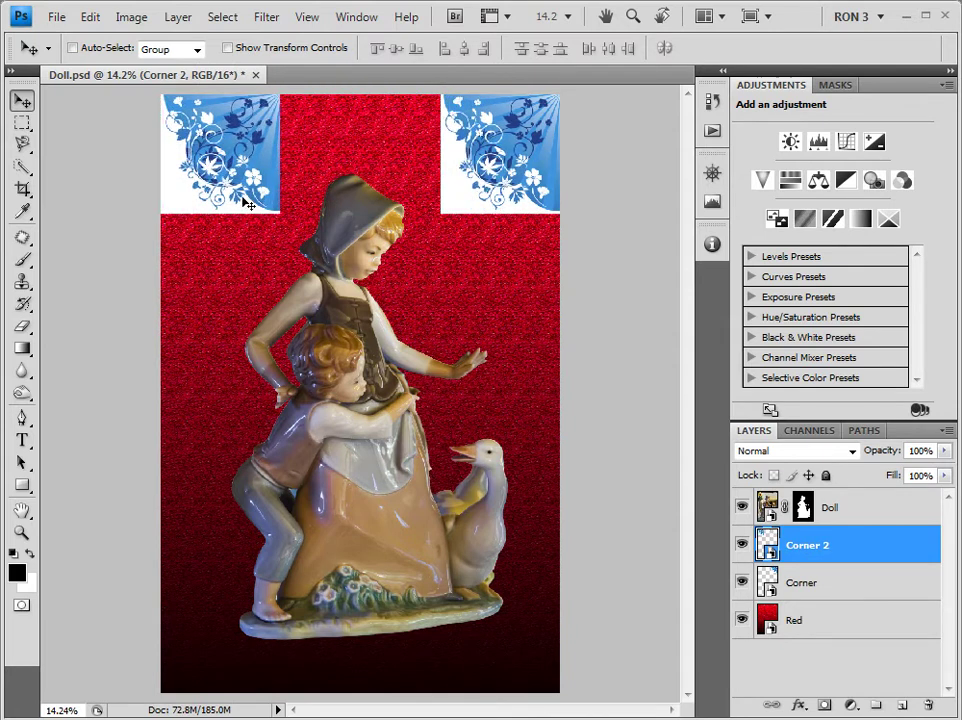
left_click(100, 20)
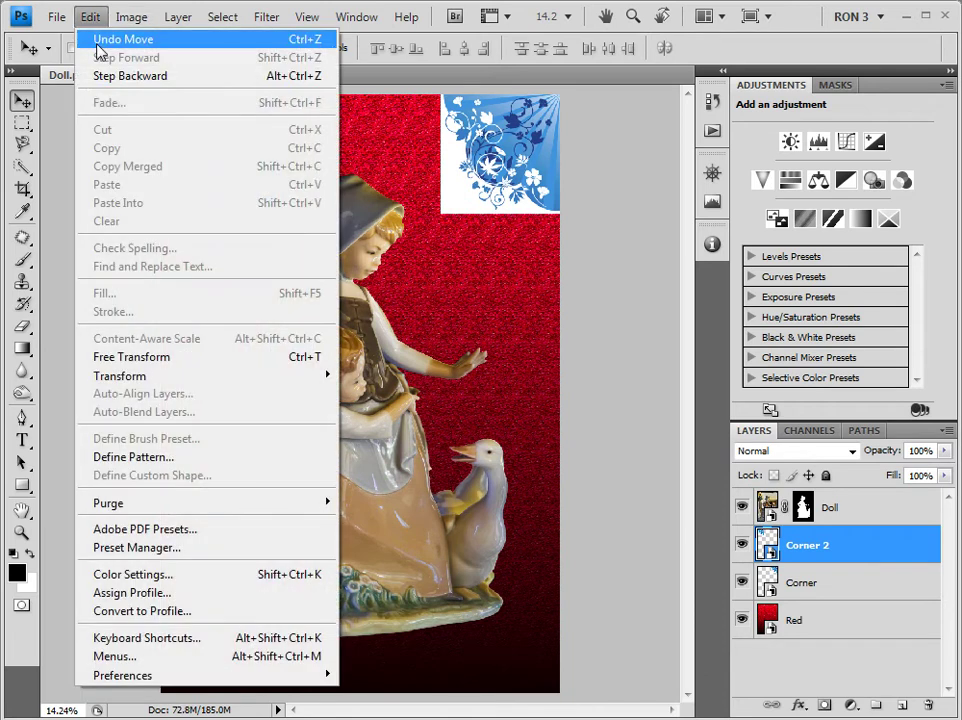
mouse_move(128, 380)
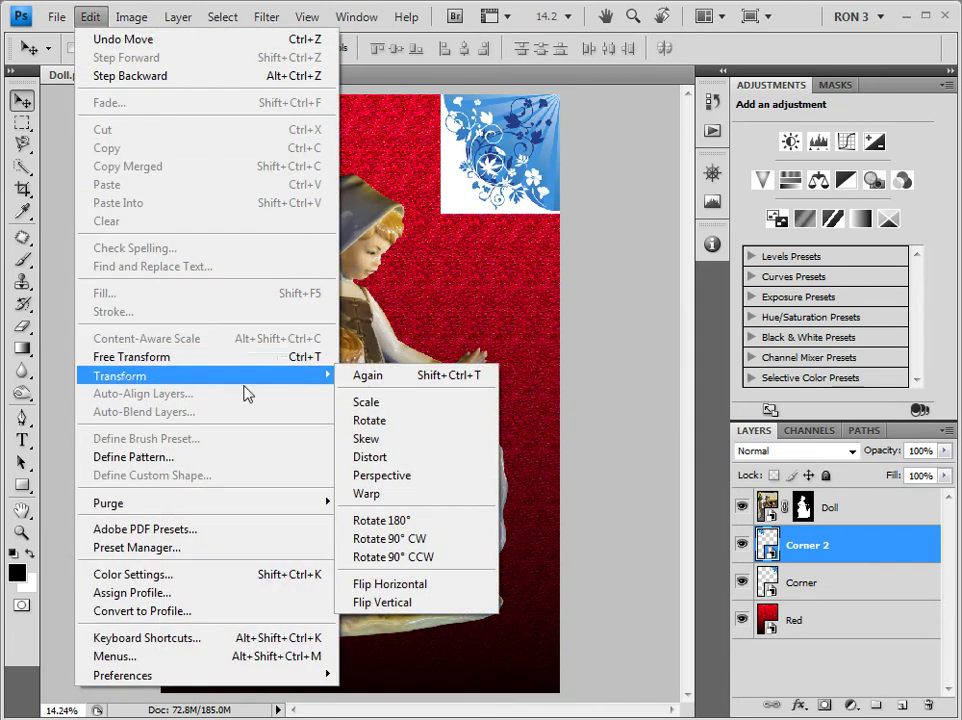
left_click(411, 556)
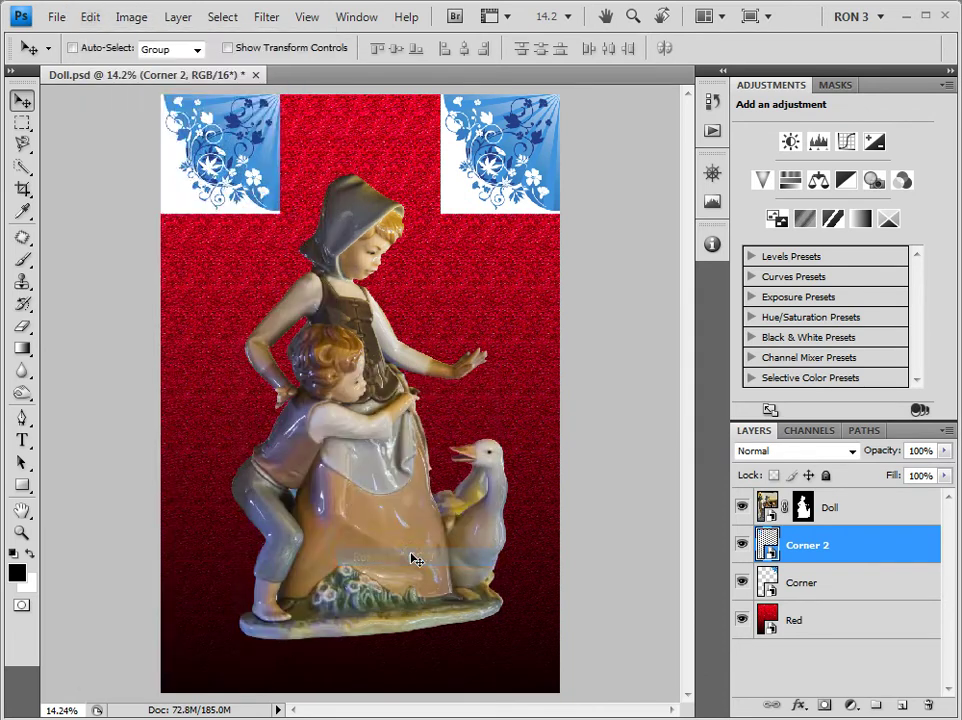
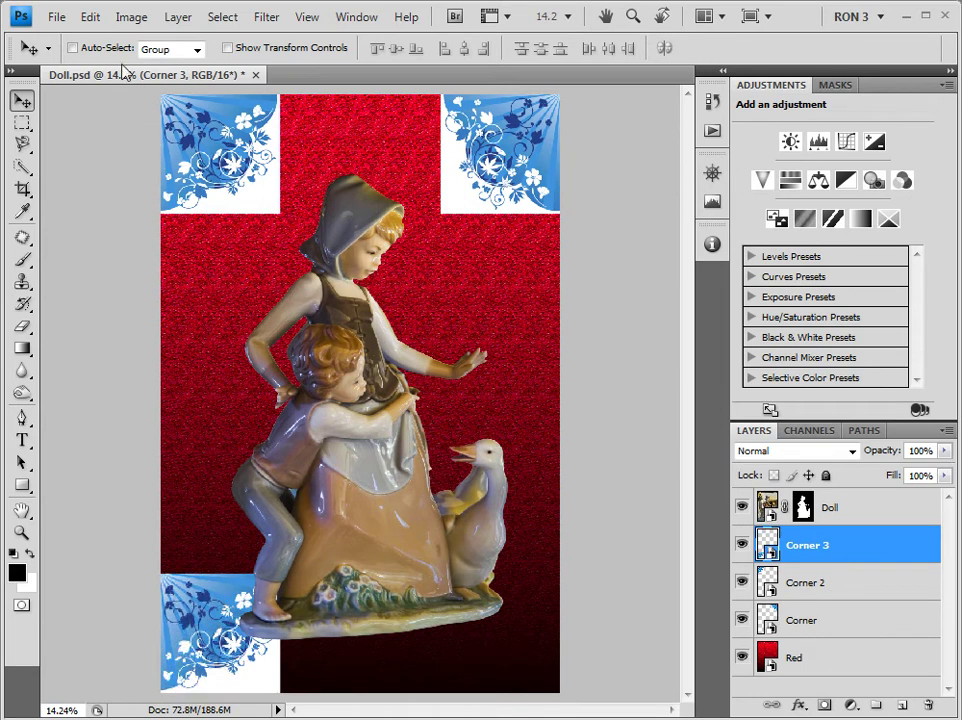
Rotate the Corner 3 artwork in the canvas's lower-left corner 90° counterclockwise.
left_click(96, 20)
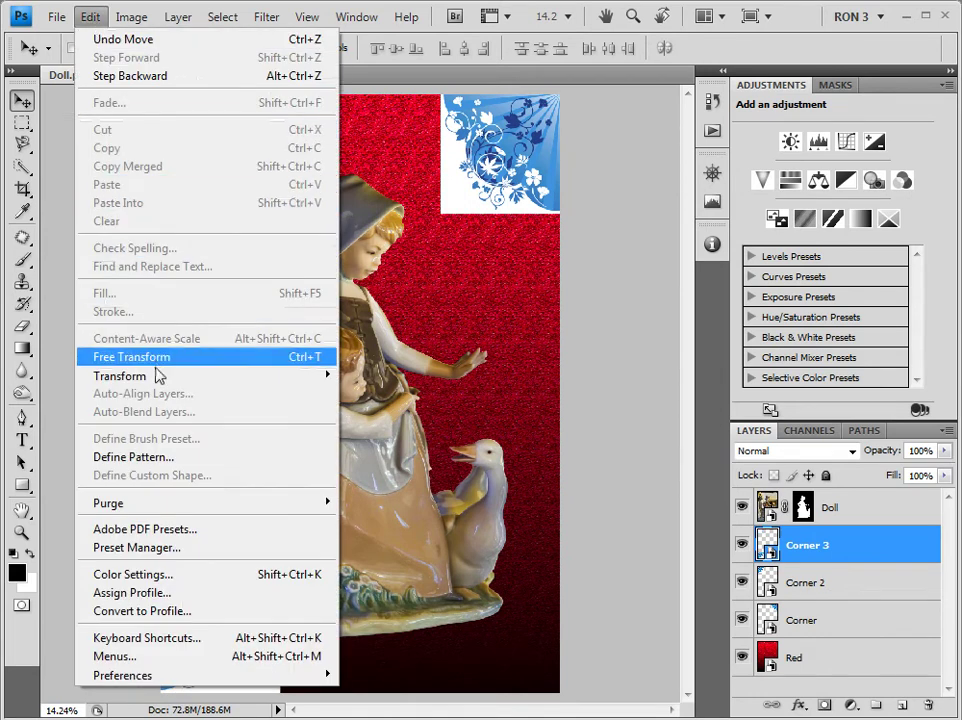
mouse_move(160, 379)
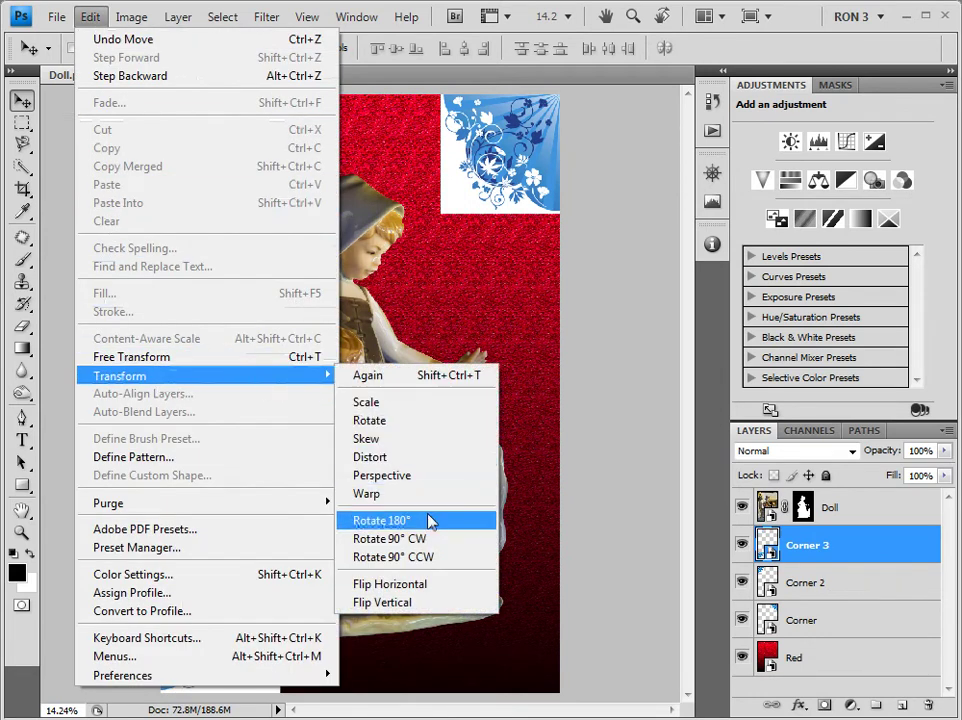
left_click(433, 557)
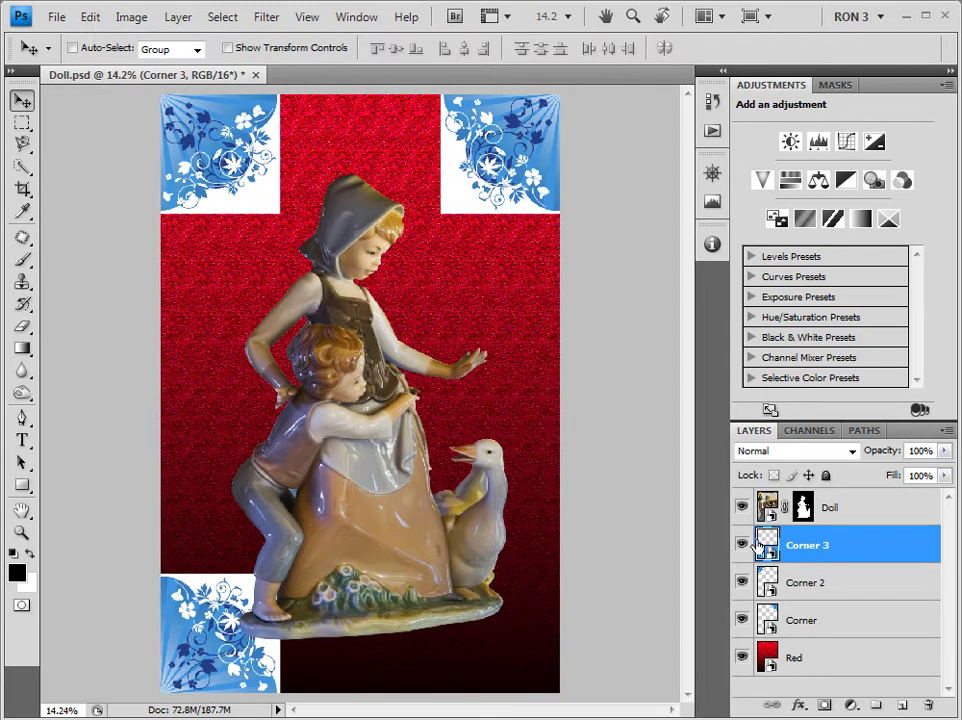
Duplicate the Corner 3 layer and rename the copy as Corner 4.
left_click_drag(757, 541, 903, 705)
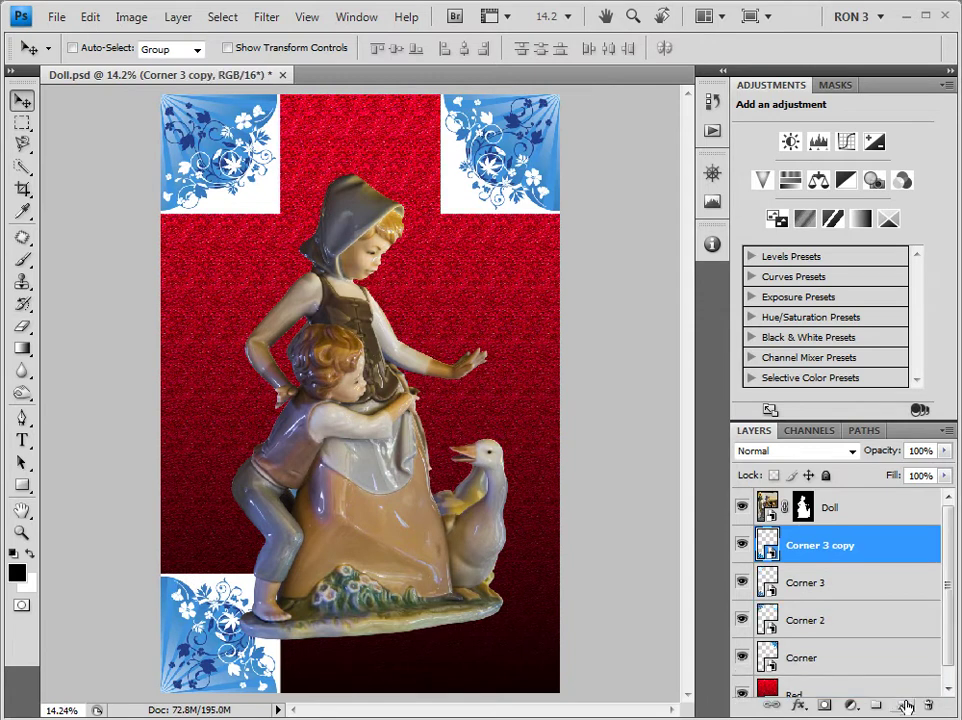
double_click(851, 548)
left_click_drag(823, 546, 853, 545)
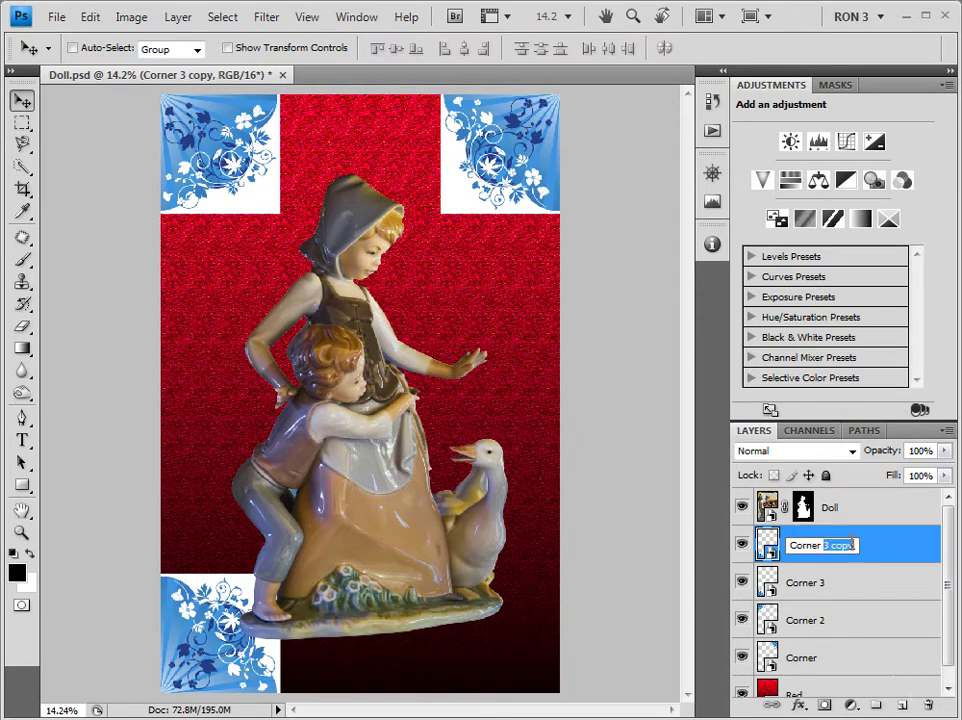
type("4")
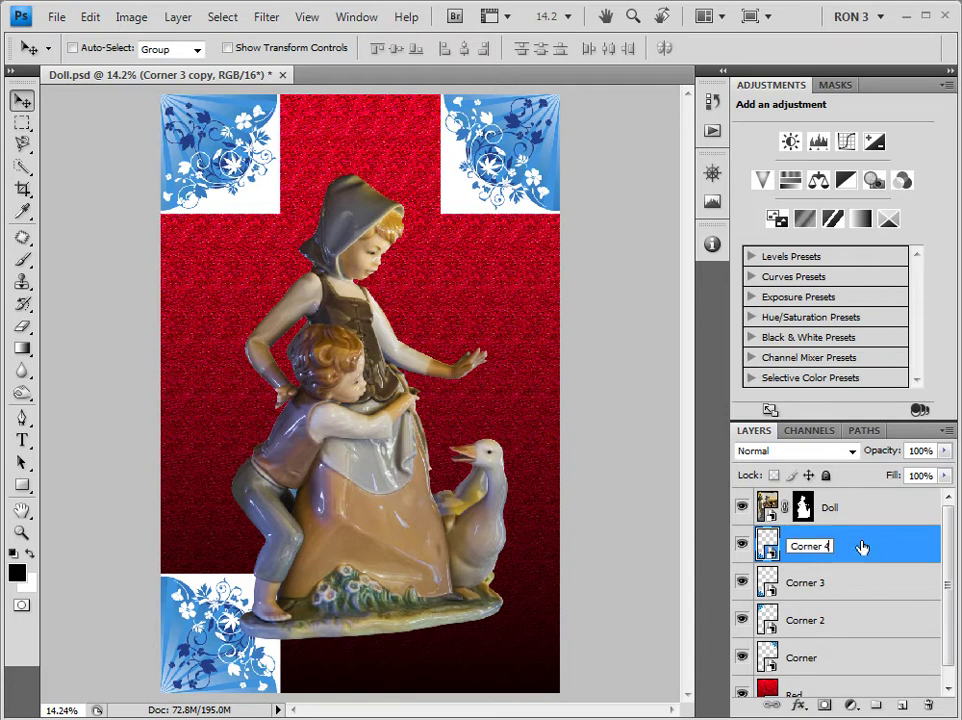
key("Return")
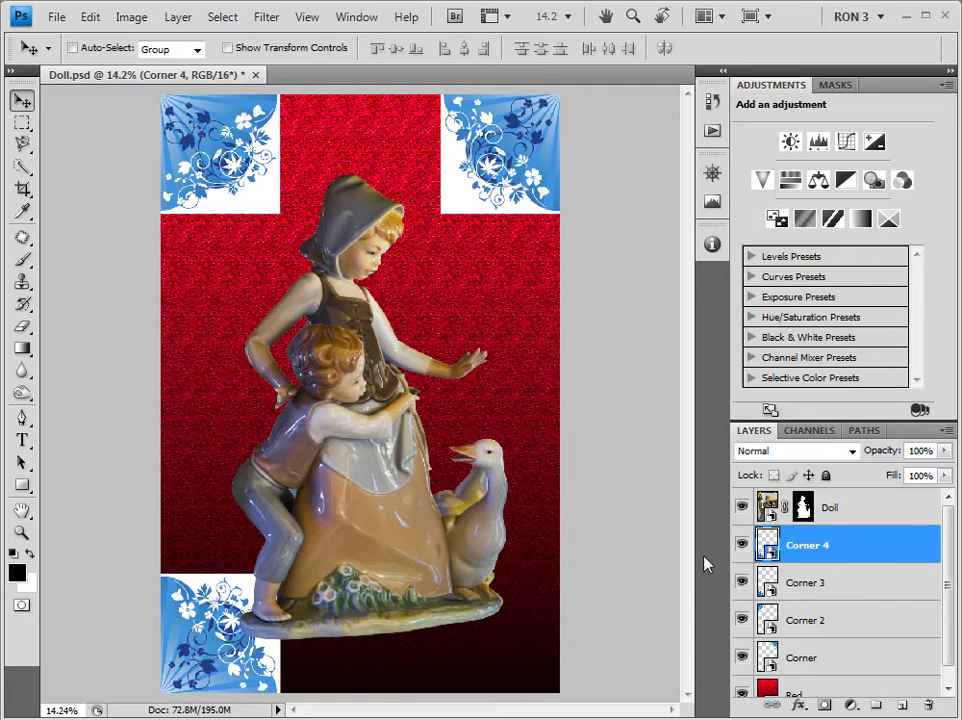
Move Corner 4 into the canvas's lower-right corner and rotate it 90° counterclockwise.
left_click_drag(228, 628, 500, 617)
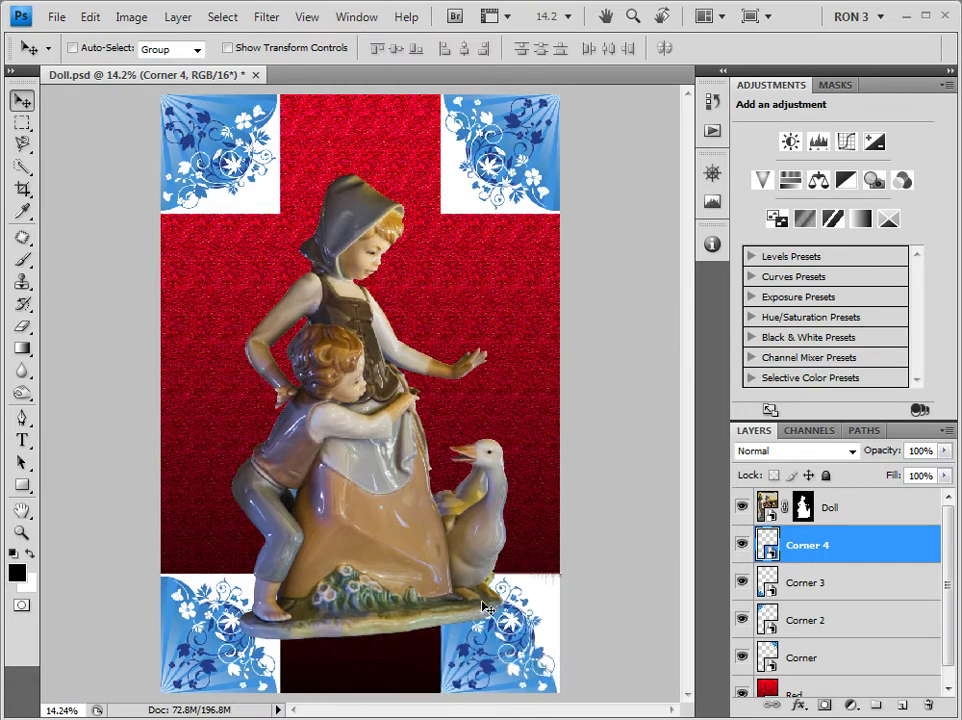
left_click(89, 16)
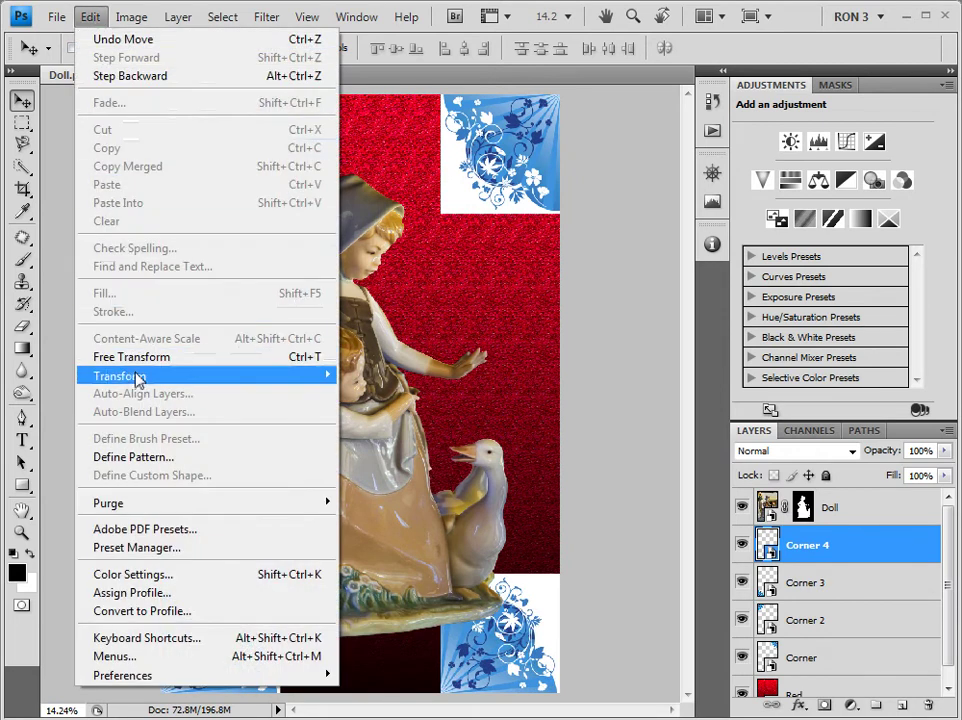
mouse_move(165, 376)
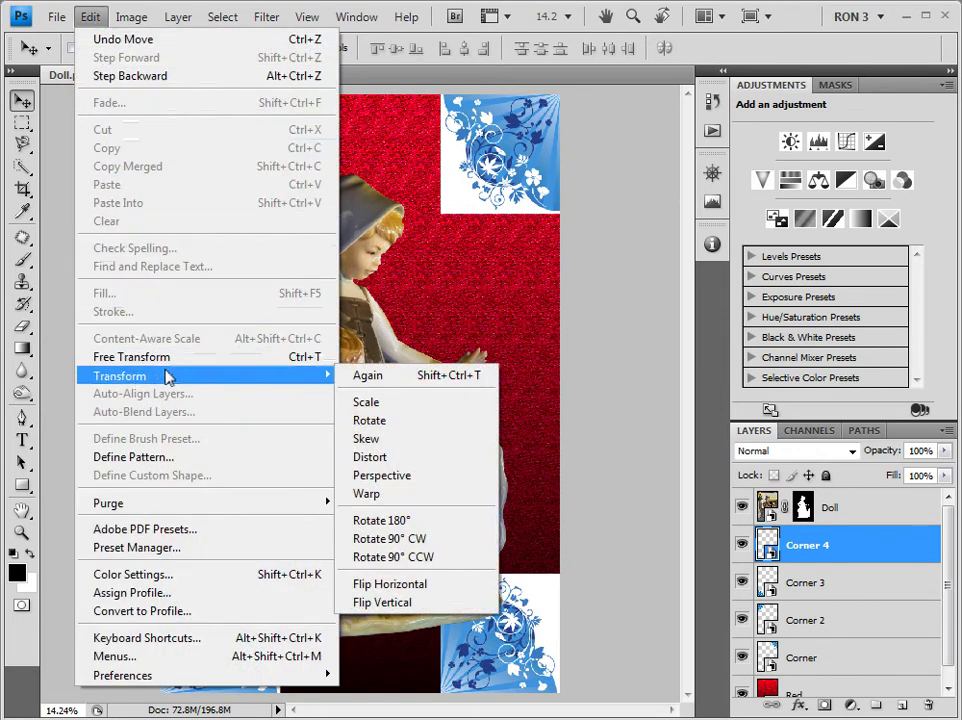
left_click(440, 559)
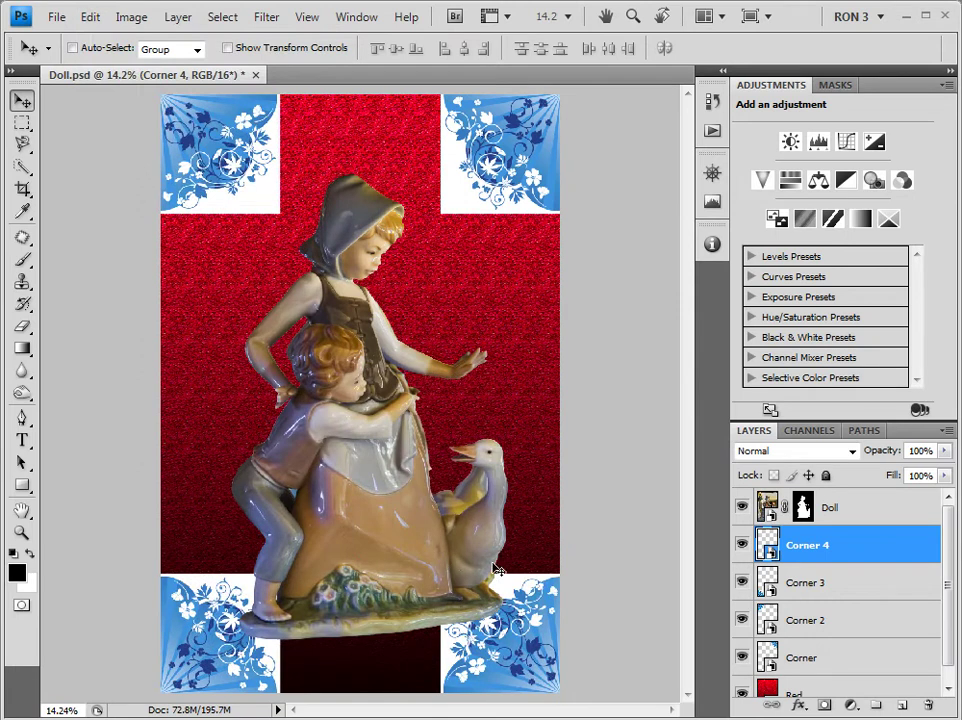
Open the Corner smart object's contents and convert the locked Background into a regular layer named Corner.
double_click(767, 657)
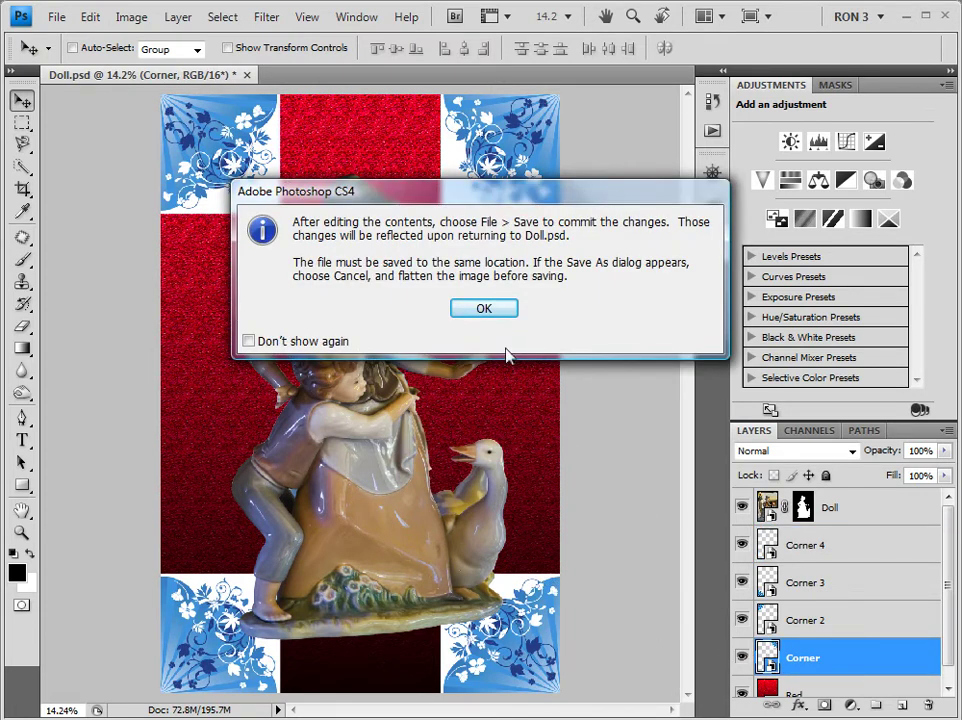
left_click(476, 309)
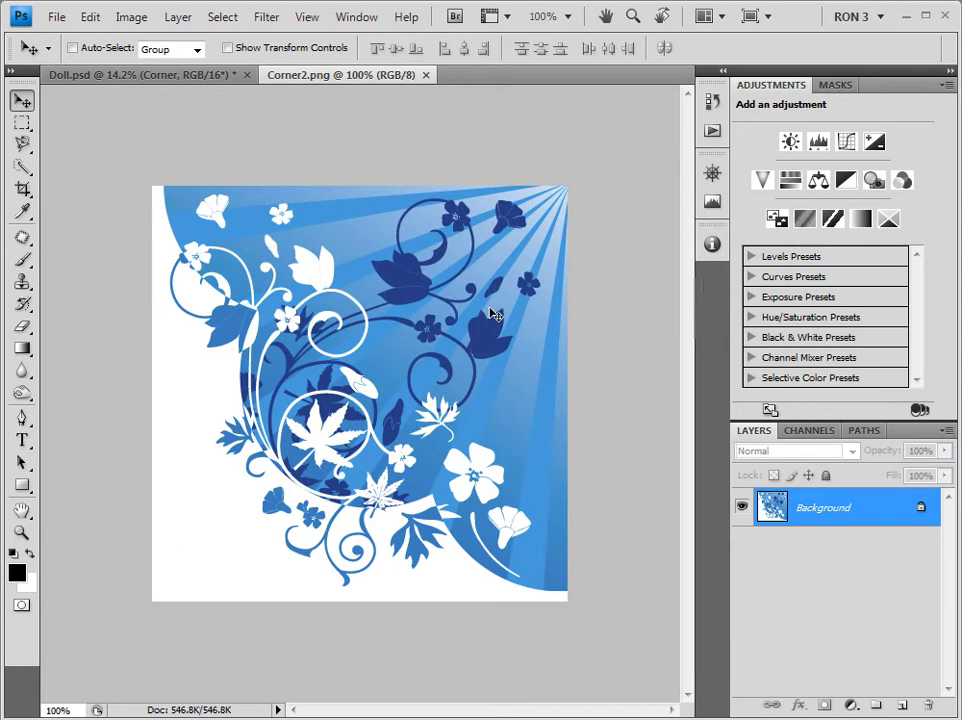
double_click(824, 512)
type("Corner")
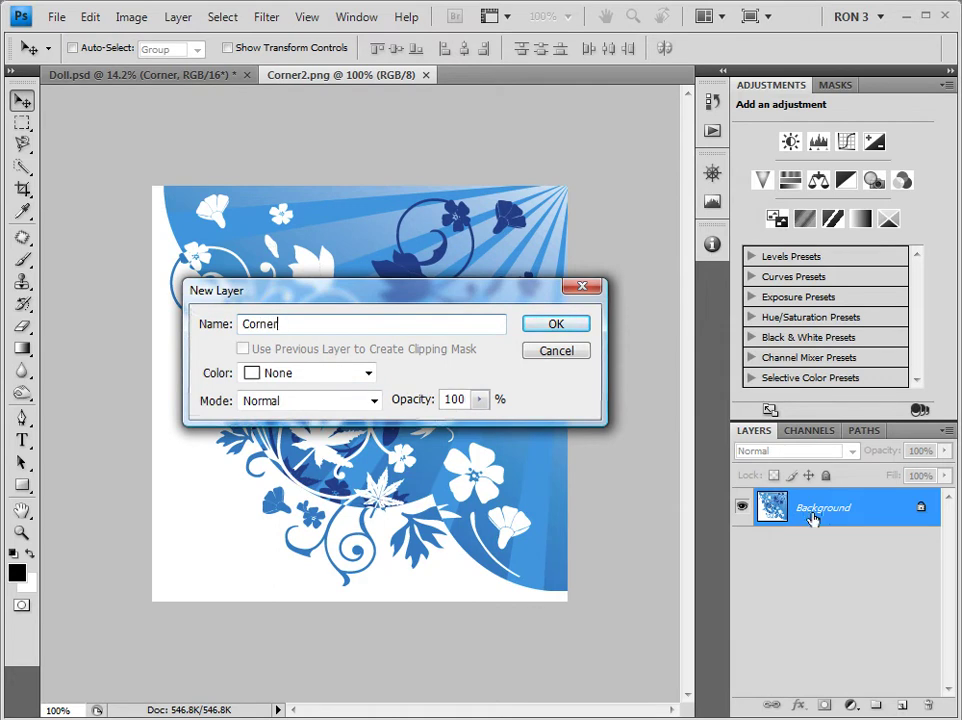
left_click(566, 327)
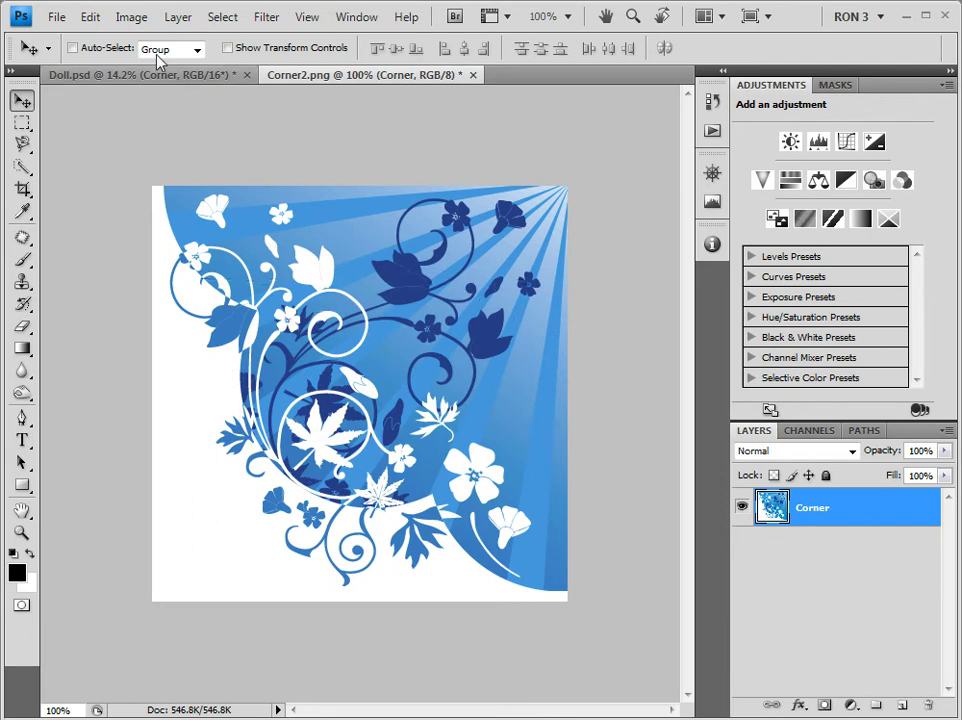
Darken the Corner artwork with Curves, using points at about input 119, output 35 and input 206, output 135.
left_click(141, 24)
mouse_move(148, 68)
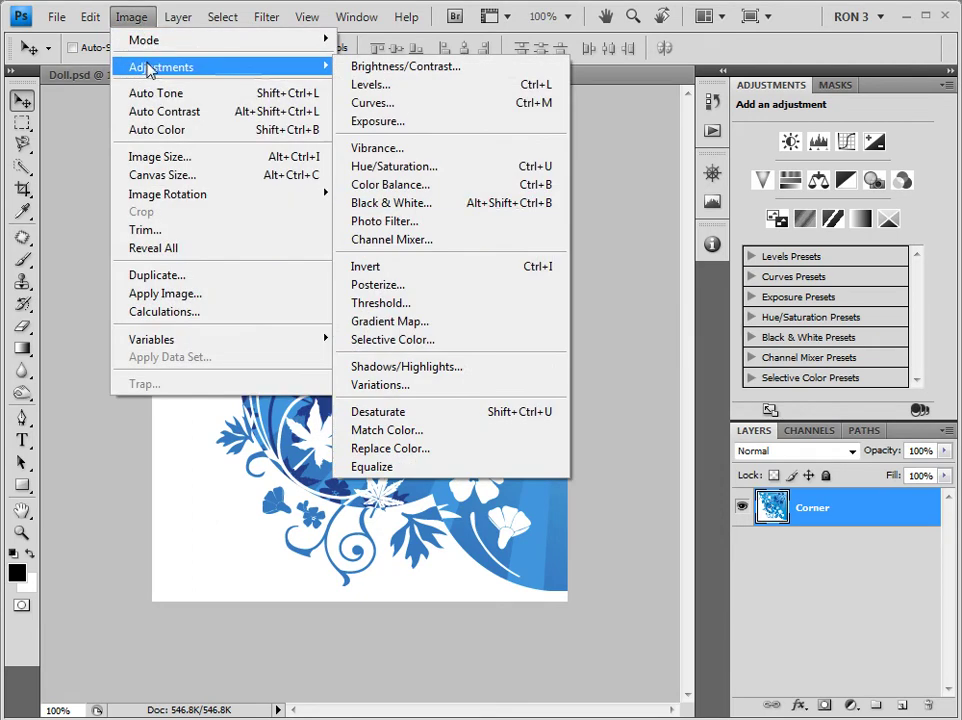
left_click(395, 108)
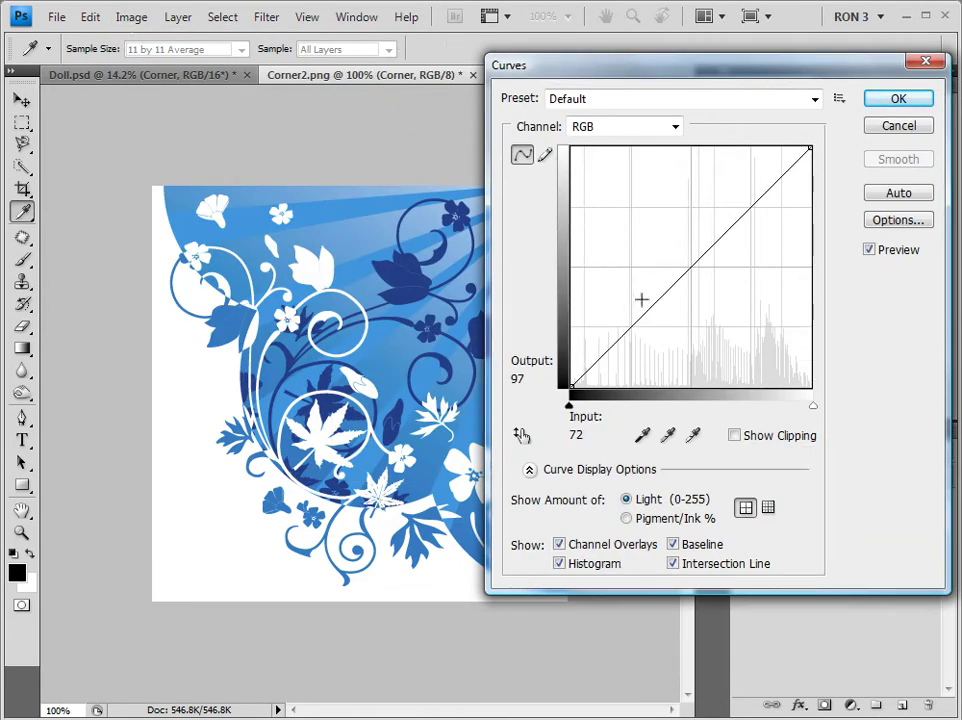
left_click_drag(646, 310, 679, 348)
left_click_drag(760, 242, 764, 260)
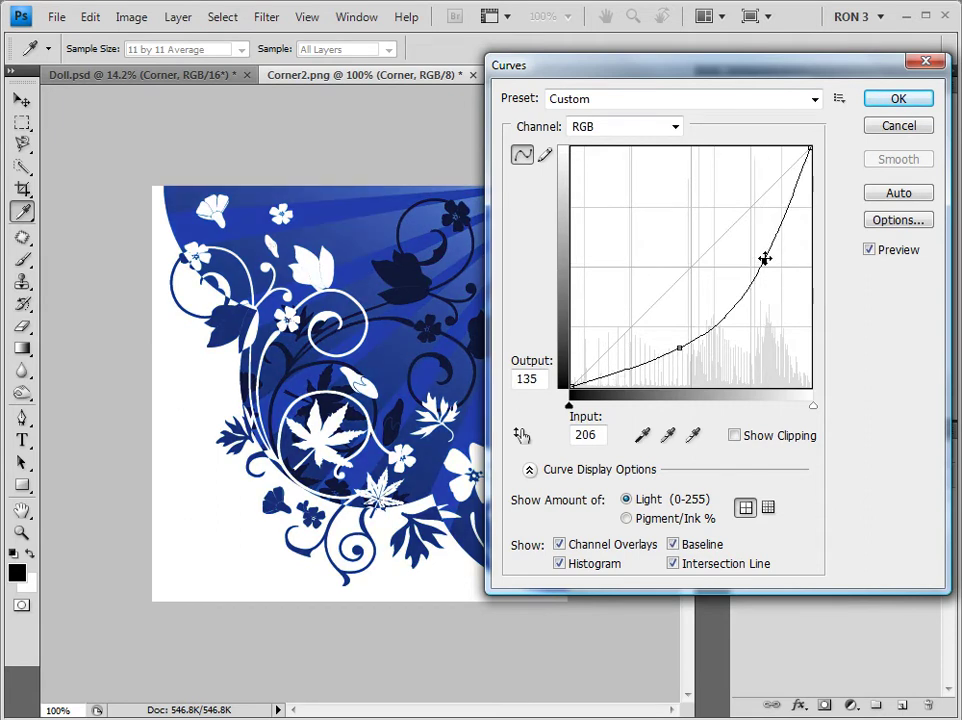
left_click_drag(680, 347, 683, 350)
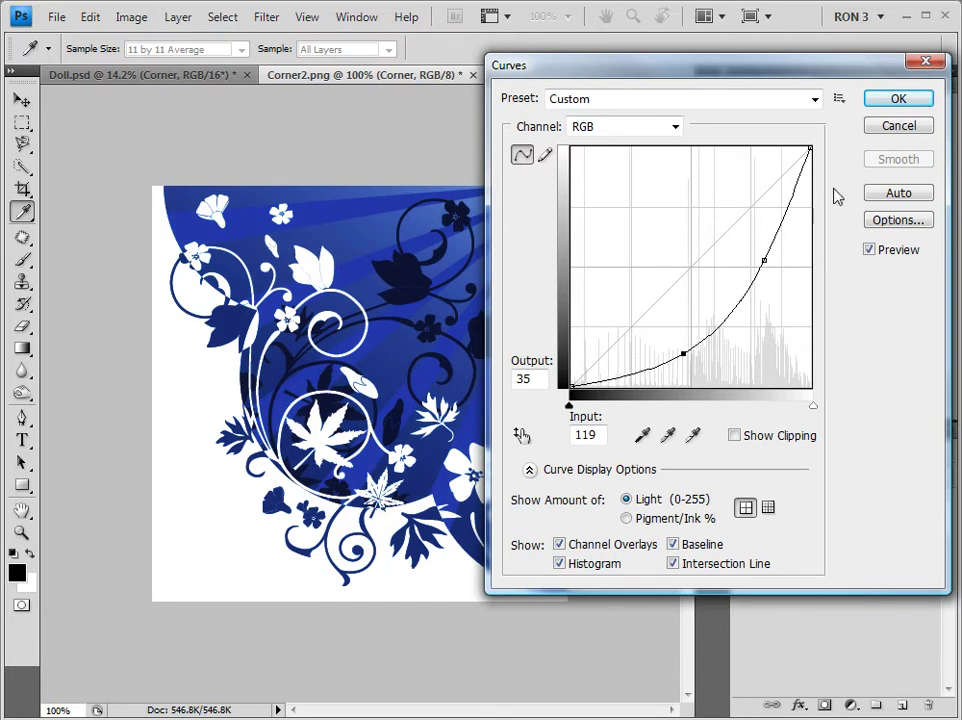
left_click(899, 100)
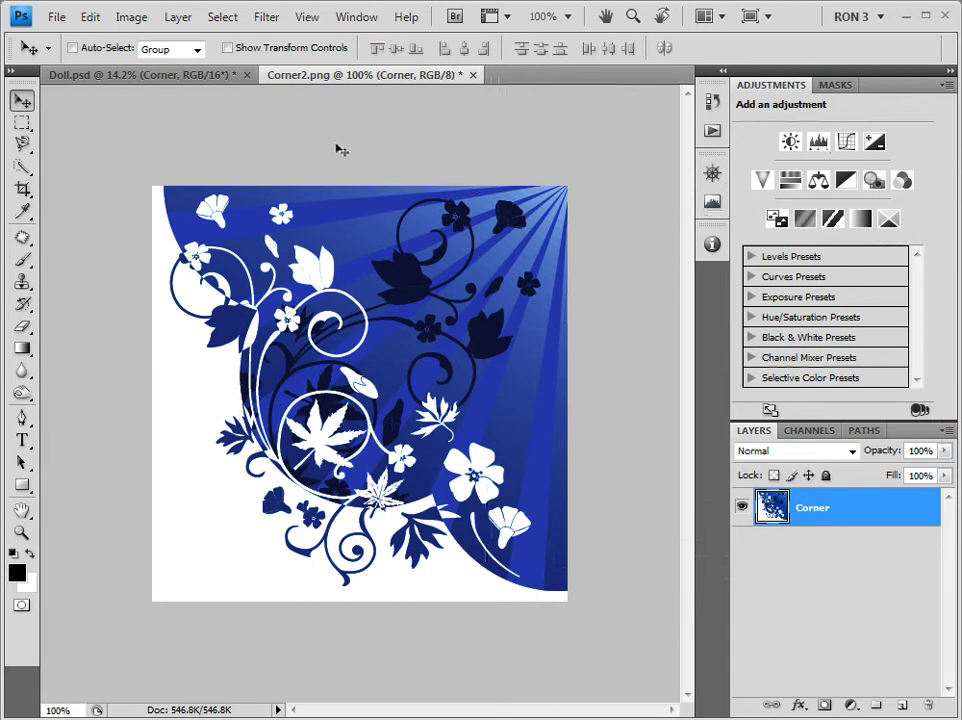
Select the white background and the lighter blue ray color with Color Range at Fuzziness 41.
left_click(222, 17)
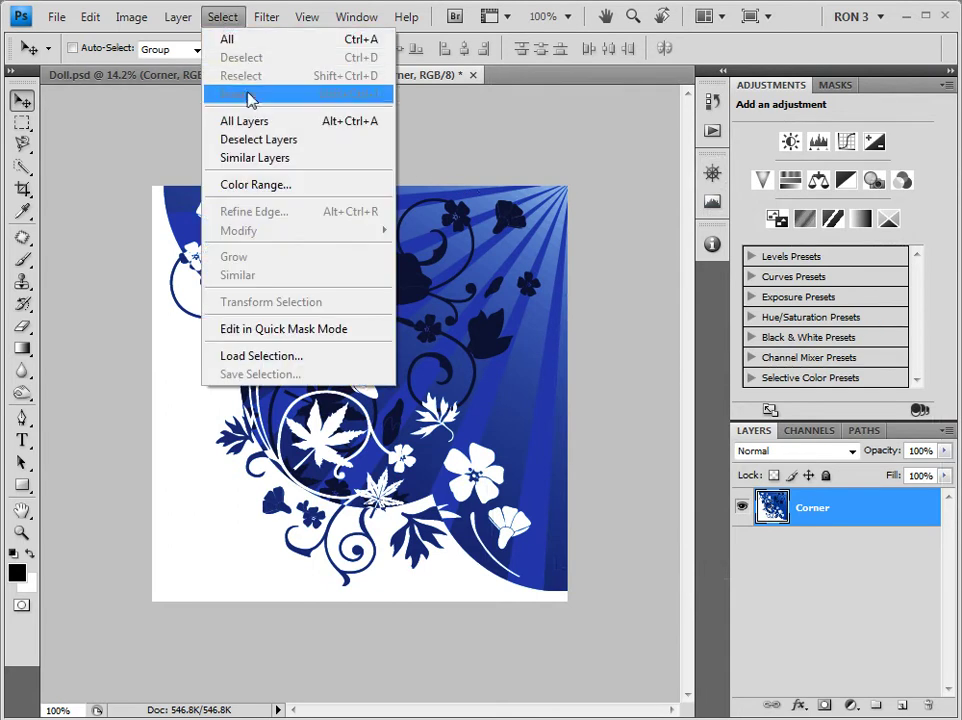
left_click(250, 188)
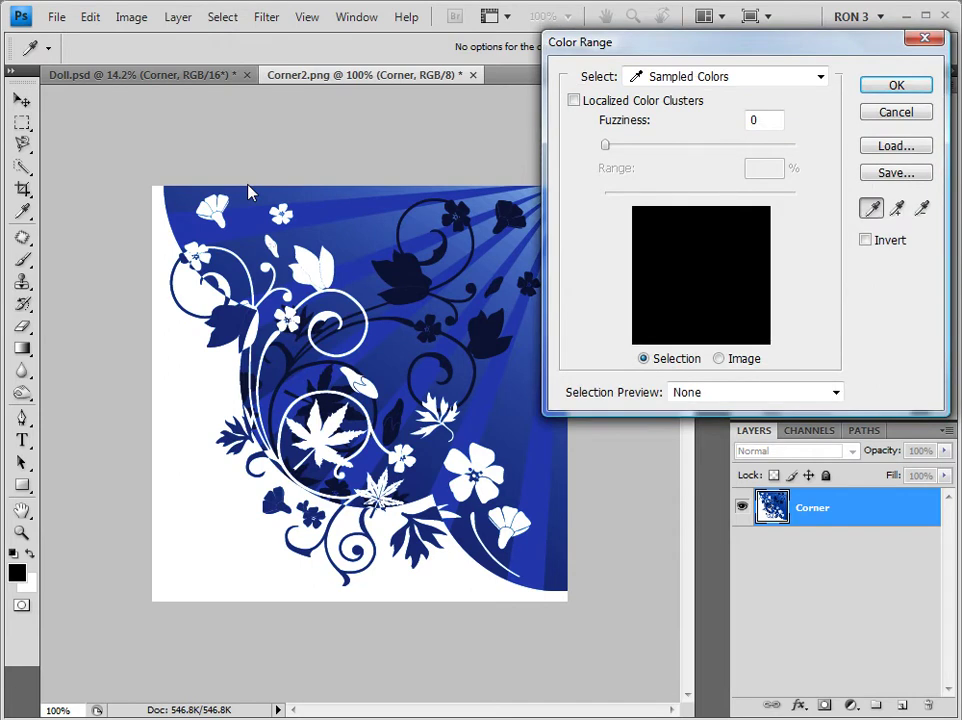
left_click(197, 465)
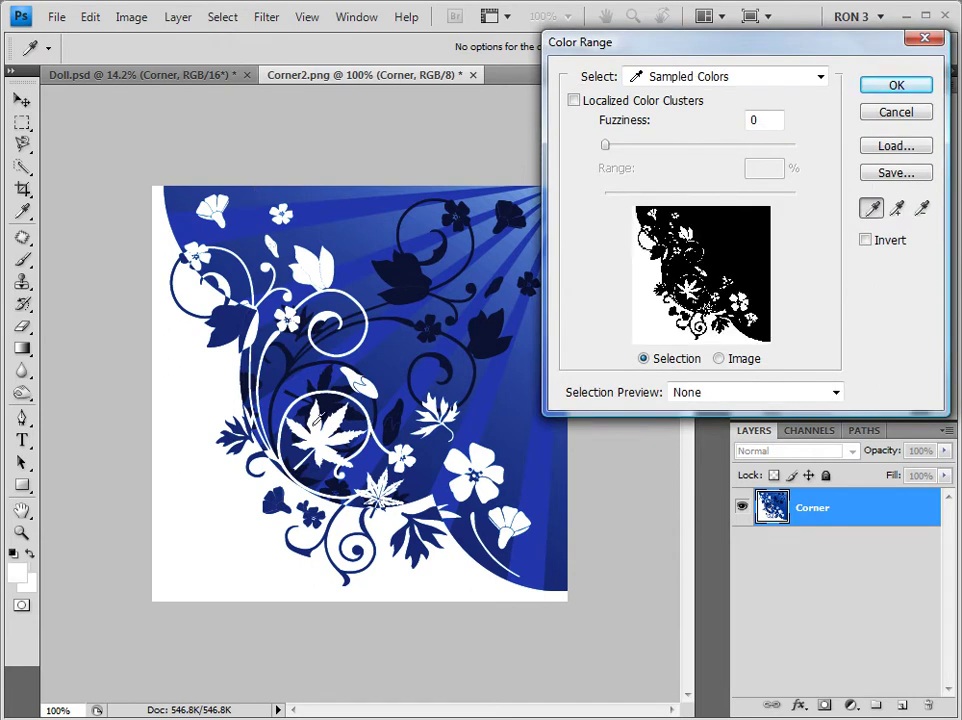
left_click(897, 208)
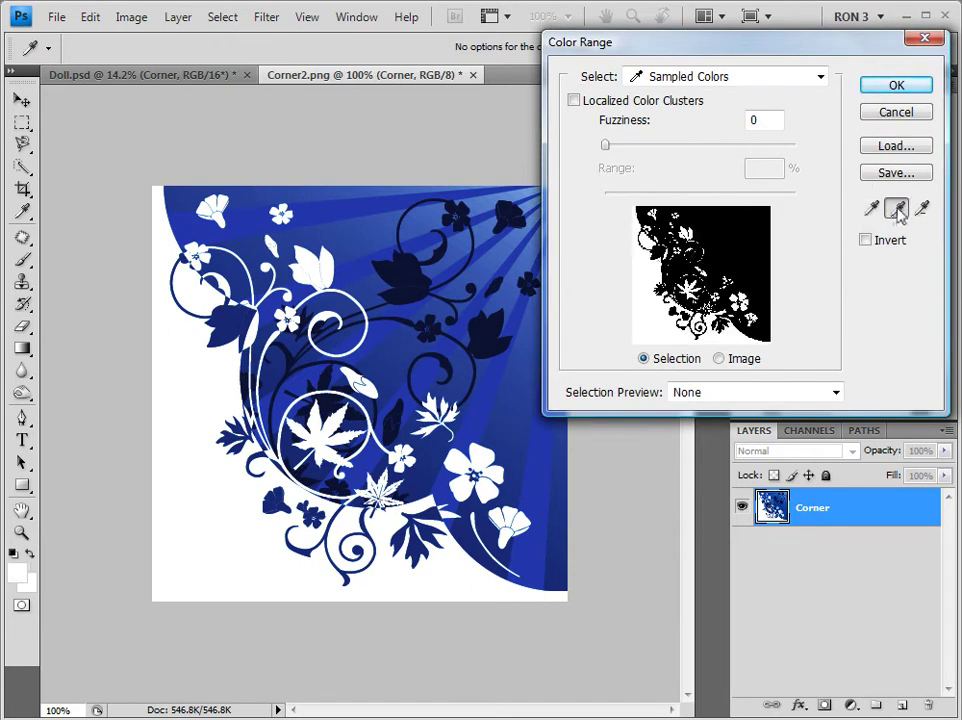
left_click(488, 258)
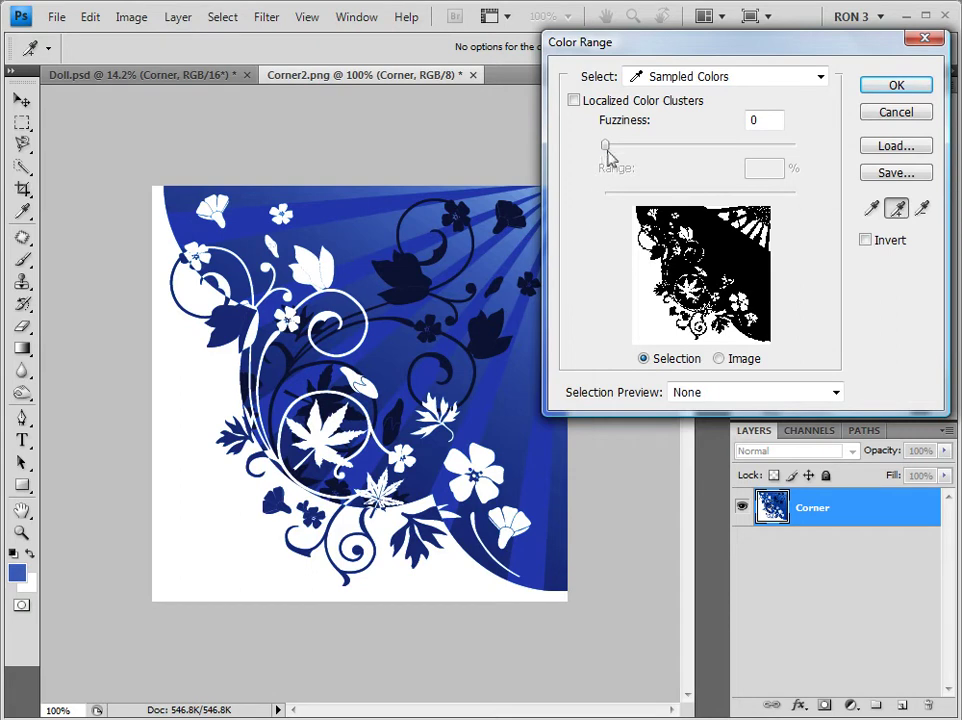
left_click_drag(606, 145, 646, 148)
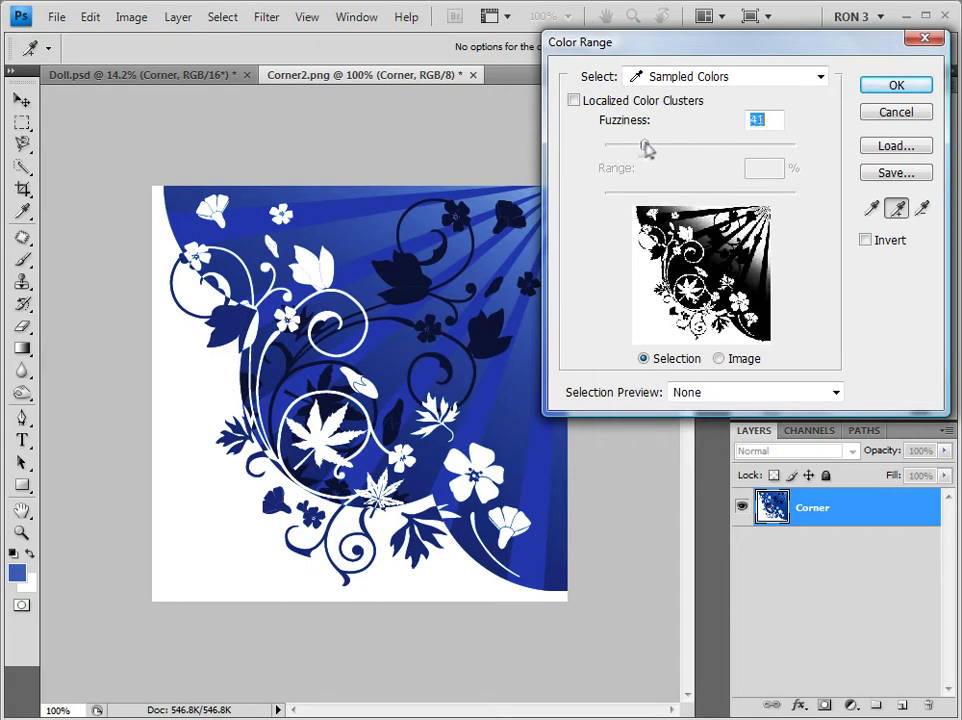
left_click(895, 87)
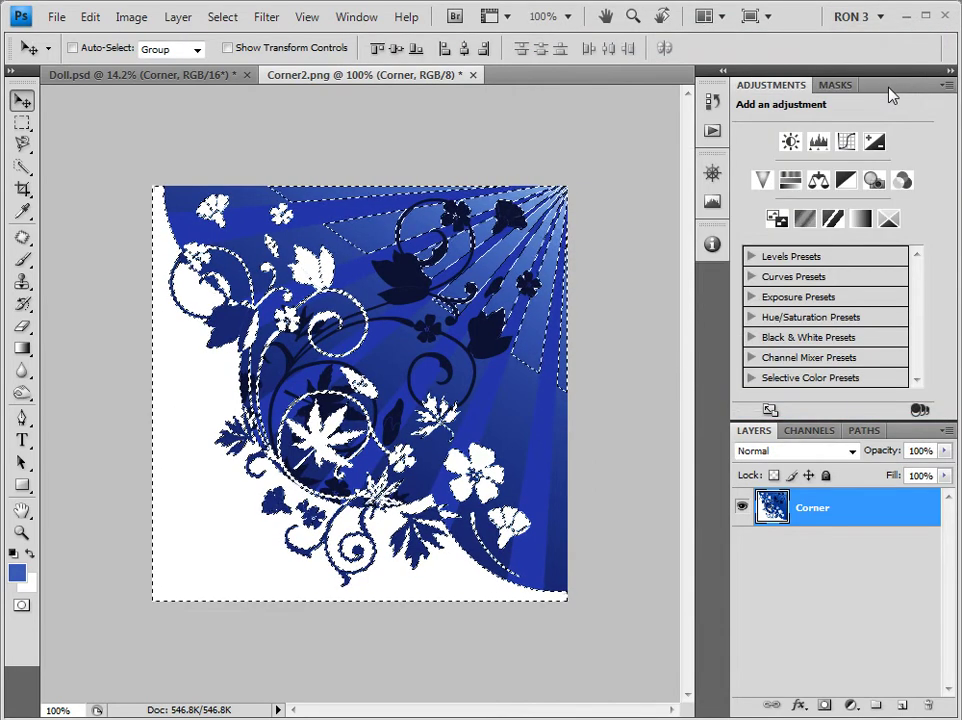
Delete the selected white and light blue areas, and close Corner2.png with its changes saved.
key("Delete")
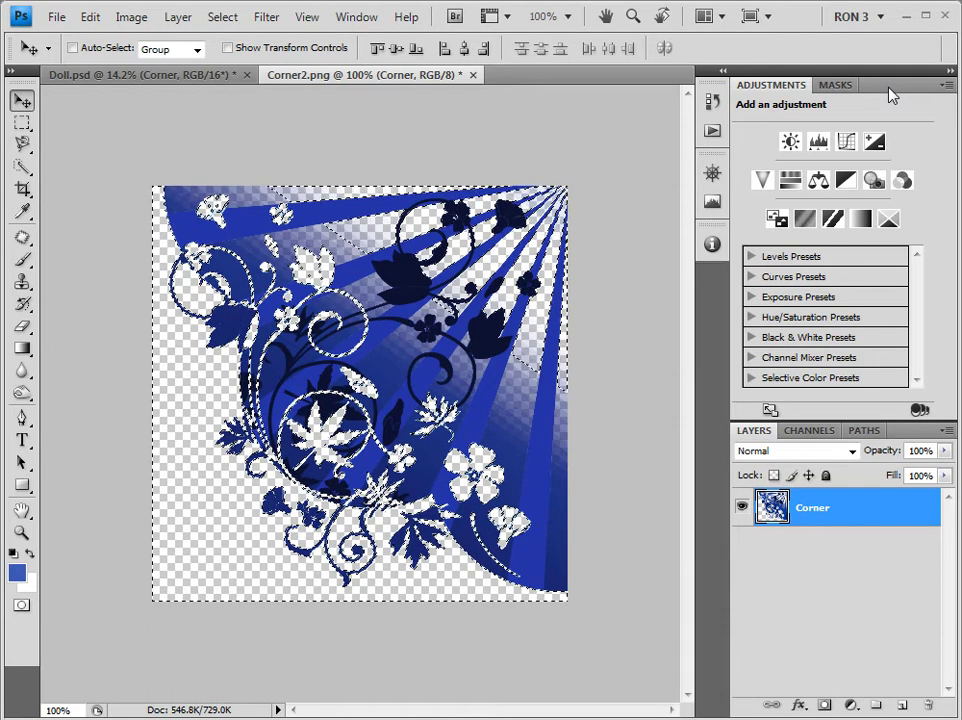
key("ctrl+w")
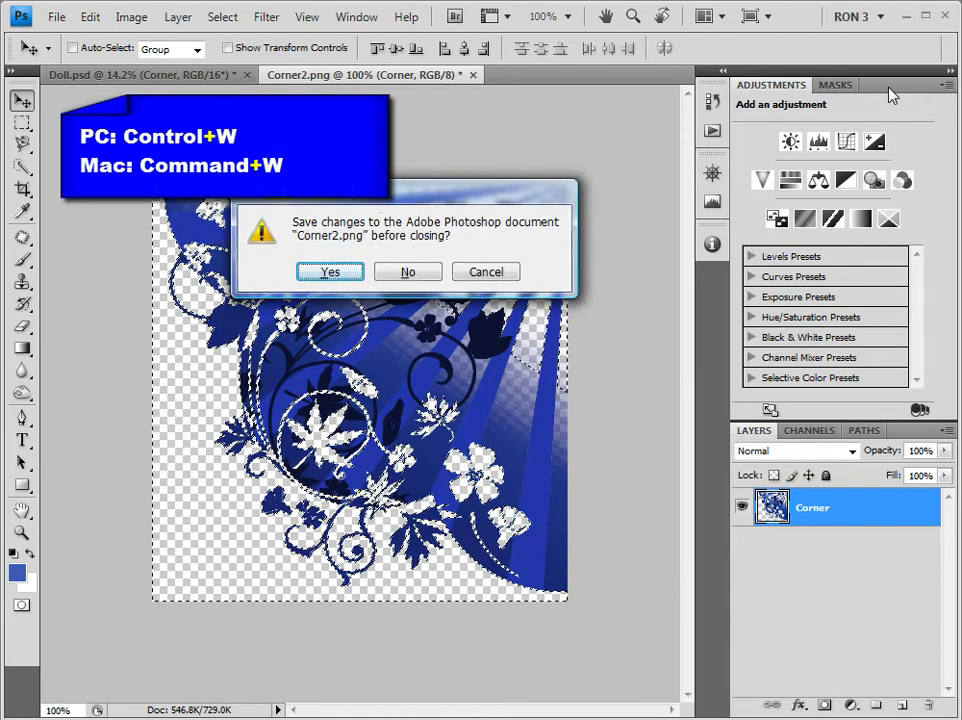
left_click(330, 271)
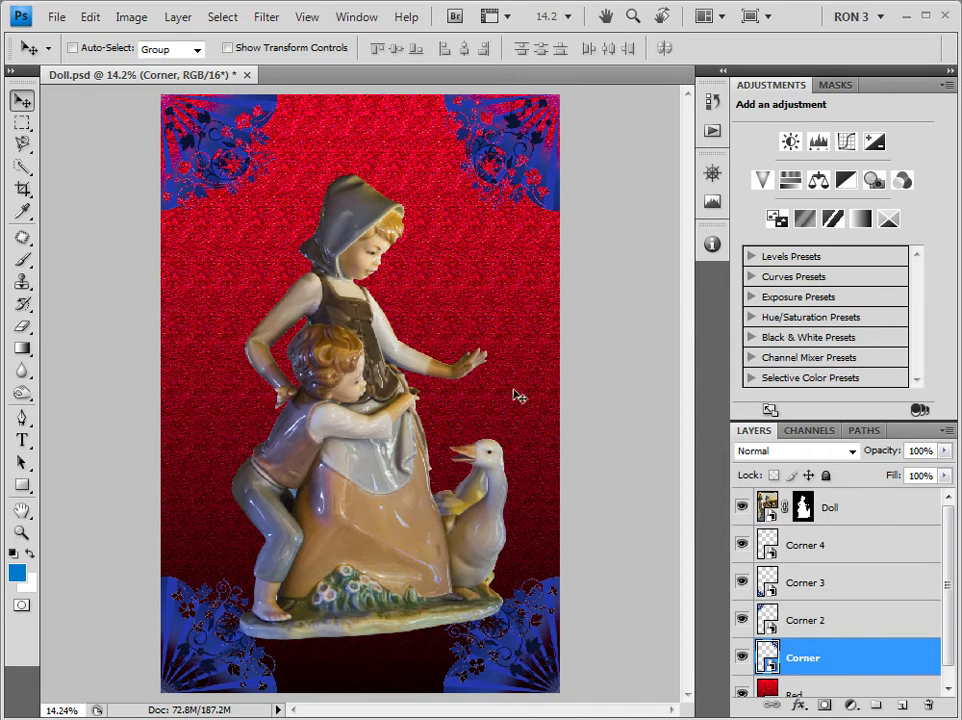
Duplicate the Doll layer as an independent smart object with New Smart Object via Copy.
left_click(766, 507)
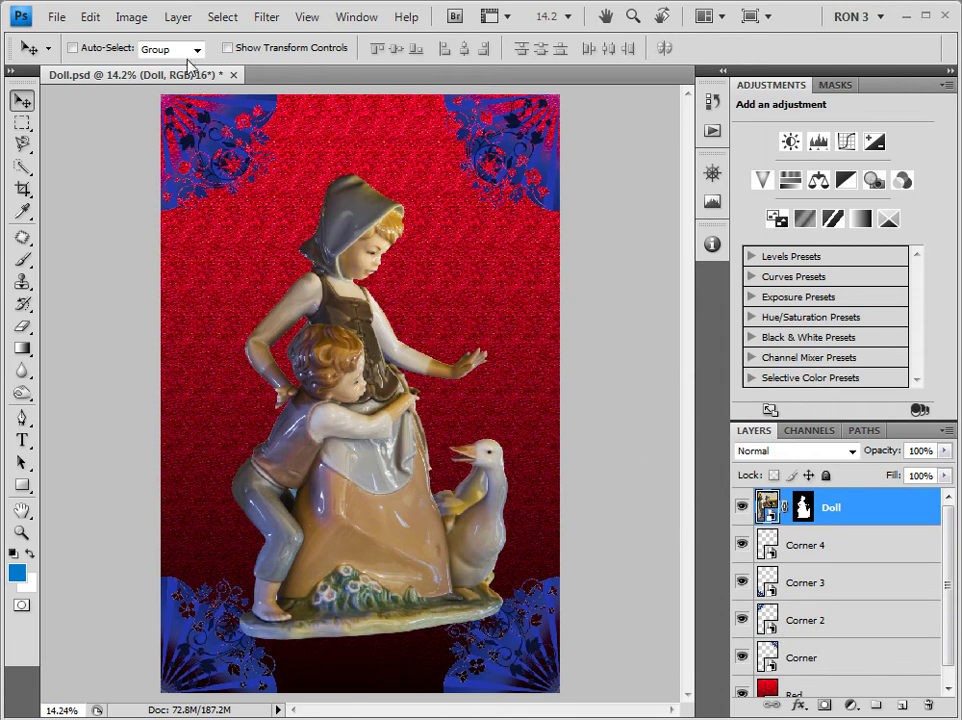
left_click(178, 18)
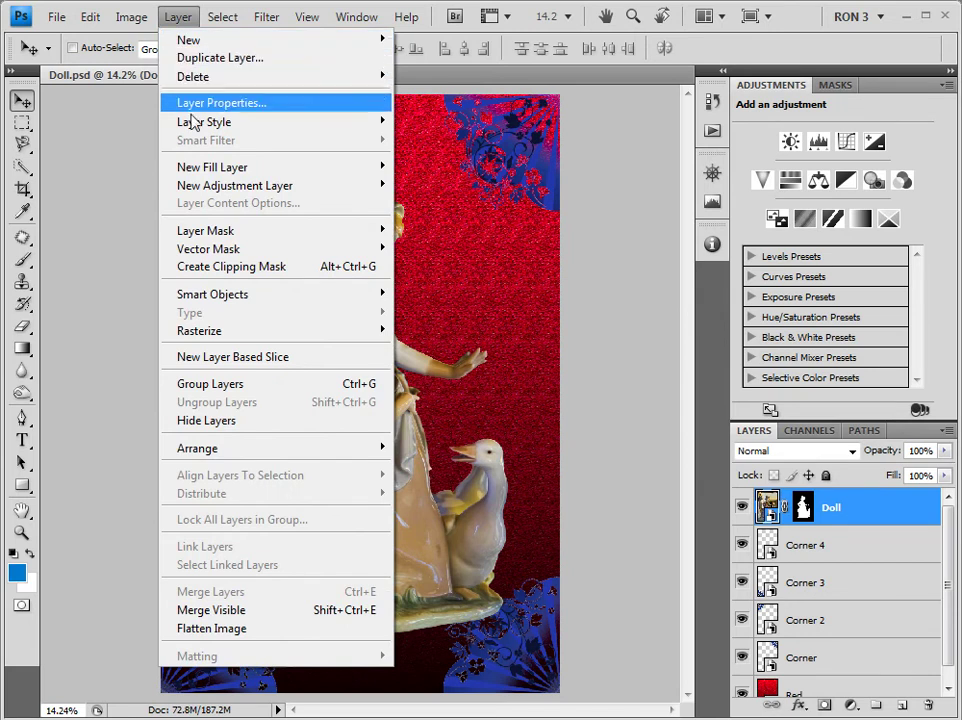
mouse_move(238, 296)
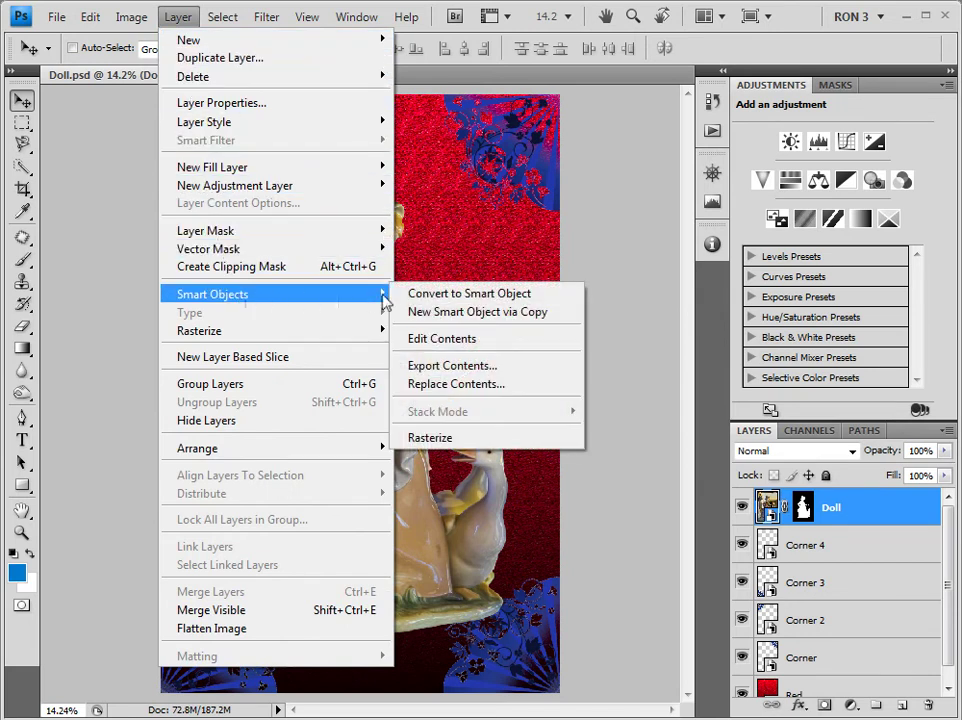
left_click(487, 313)
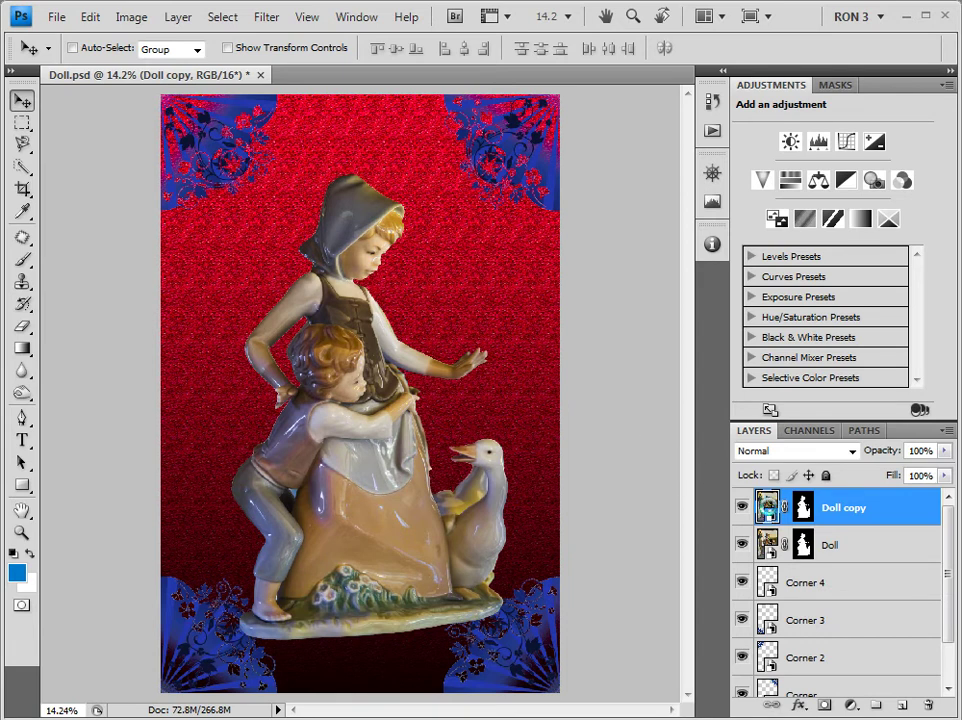
Darken the Doll copy's smart object contents with a Curves point at input 173, output 84, and save and close them.
double_click(767, 507)
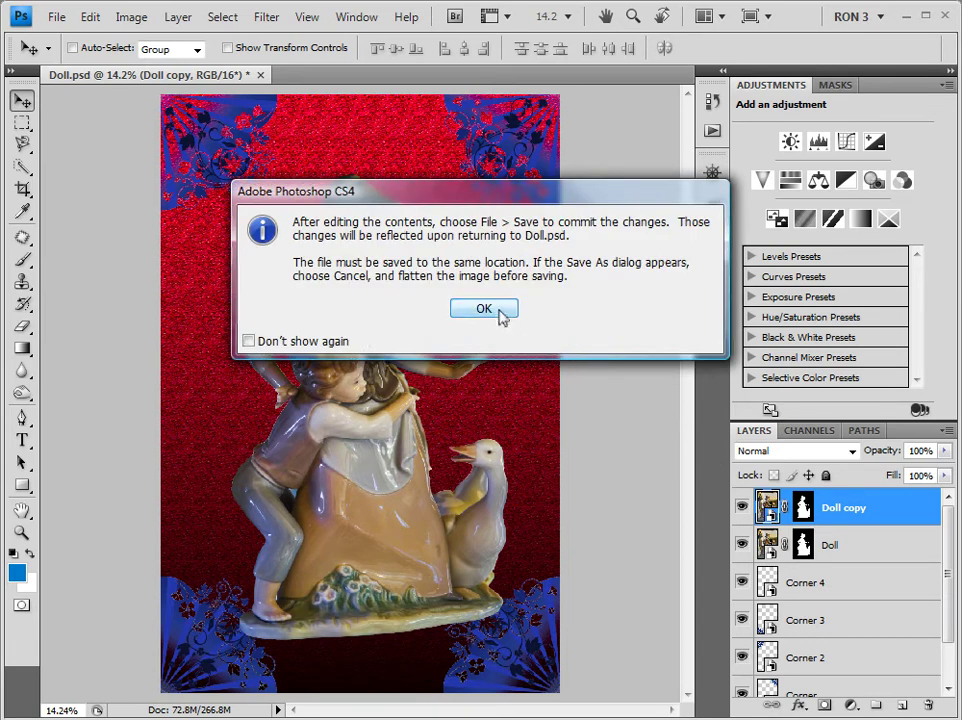
left_click(485, 309)
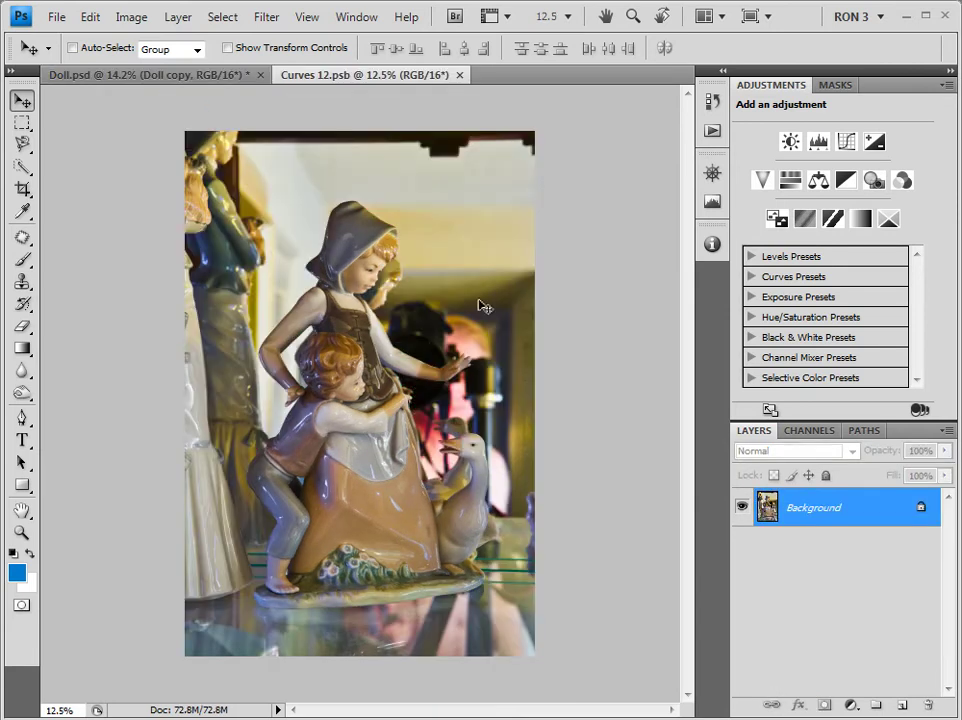
left_click(133, 18)
mouse_move(148, 68)
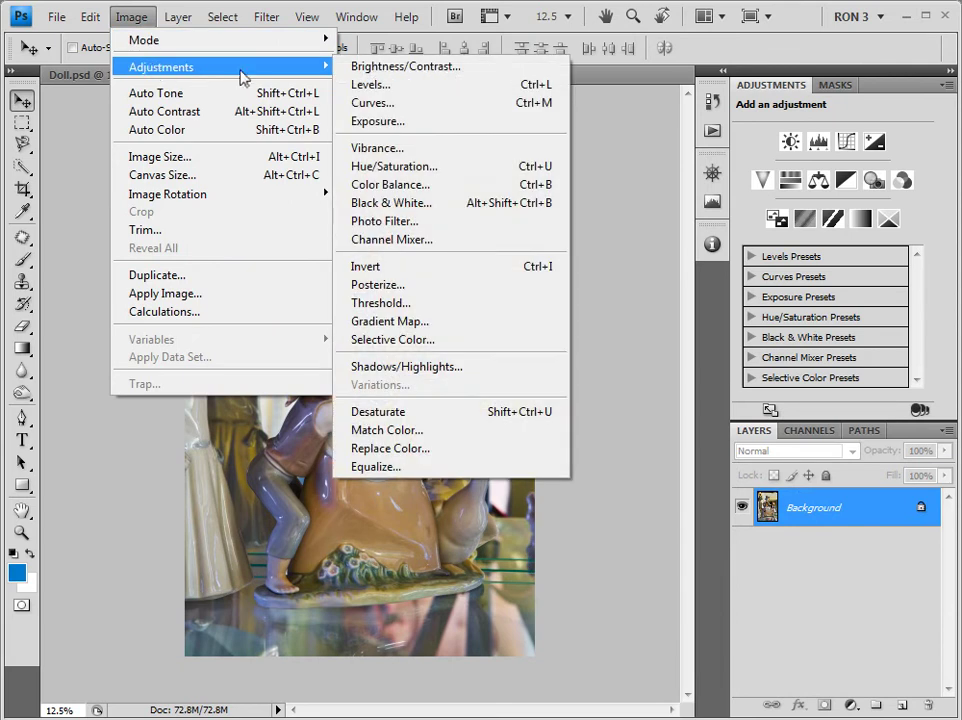
left_click(386, 102)
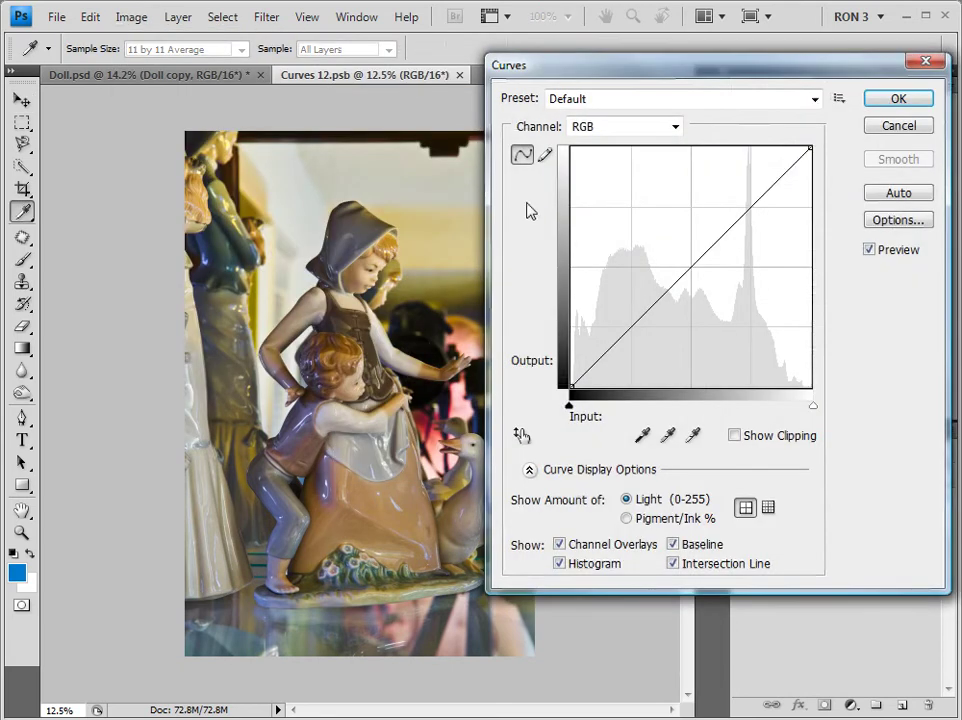
left_click_drag(691, 268, 733, 308)
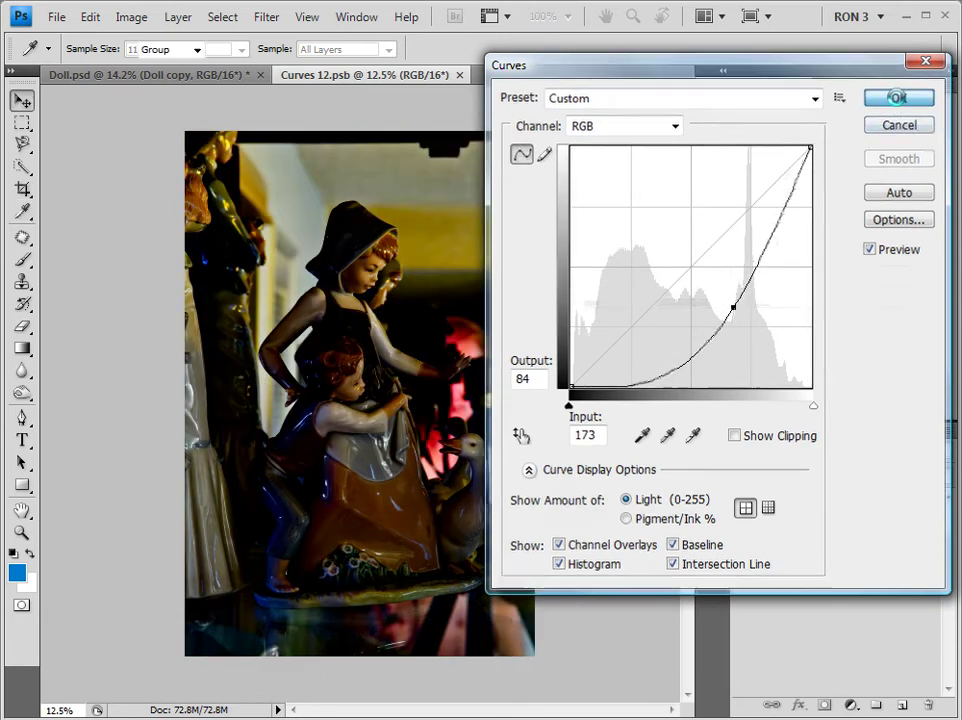
left_click(899, 99)
key("ctrl+w")
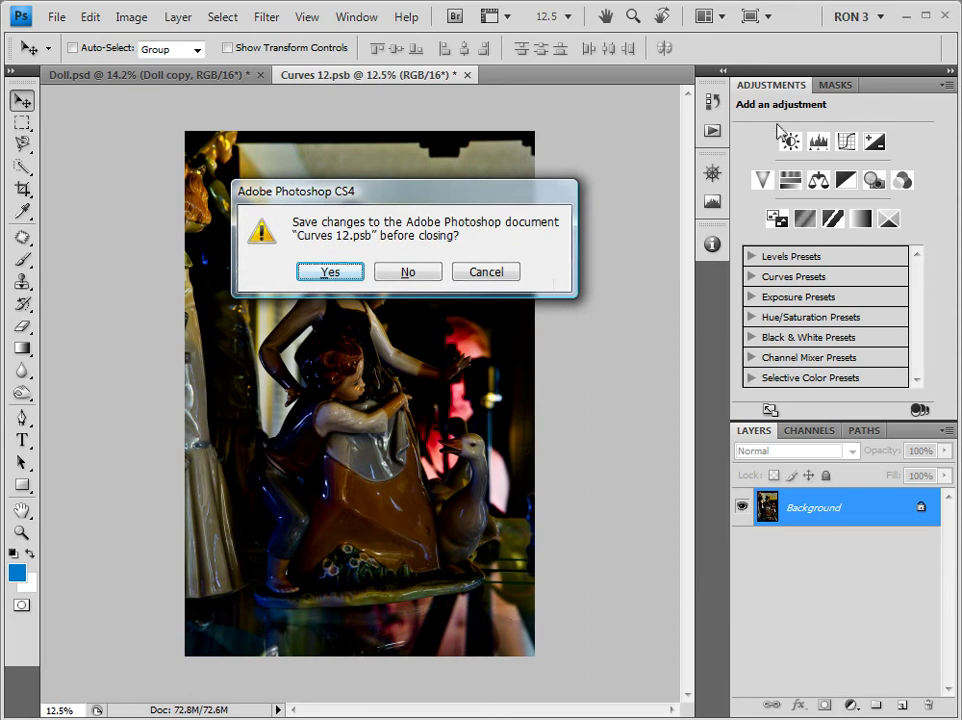
left_click(334, 271)
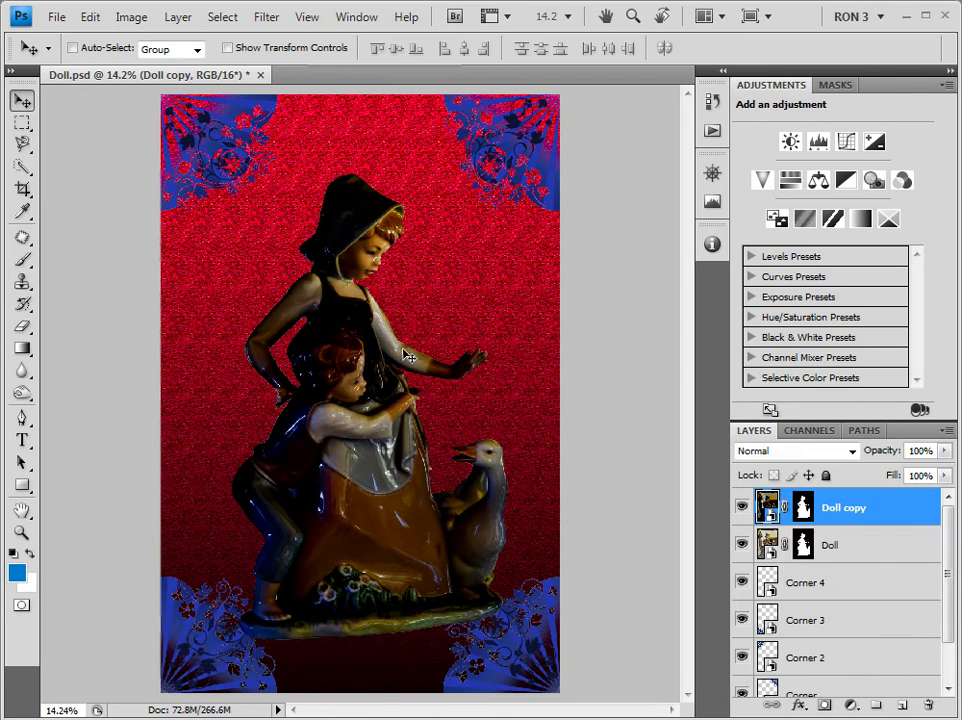
Hide the Doll copy layer and delete it.
left_click(742, 508)
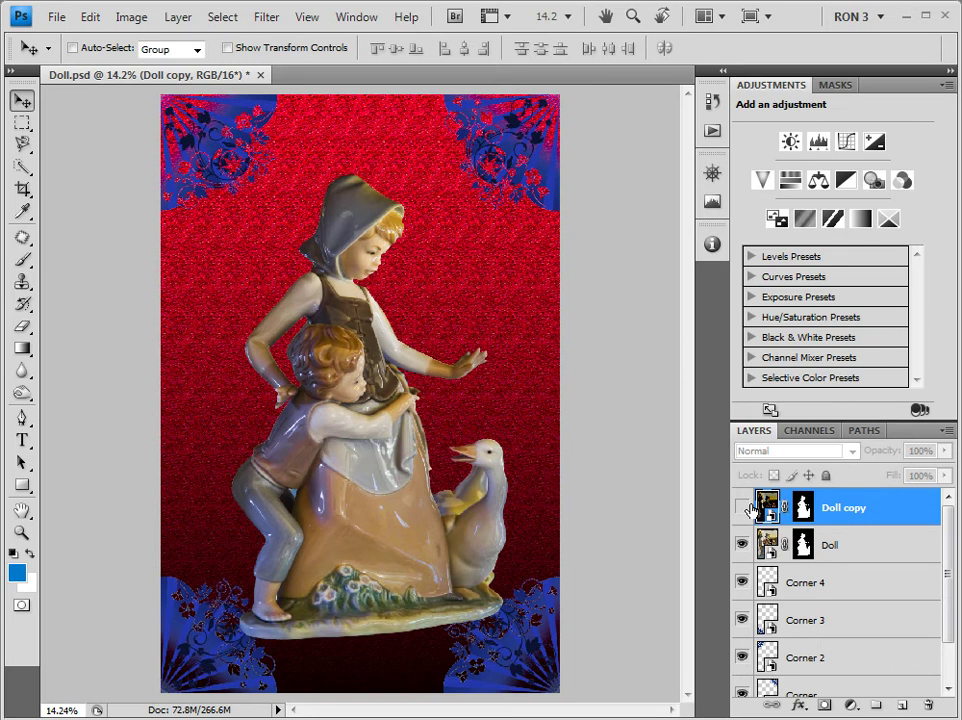
left_click_drag(752, 508, 928, 704)
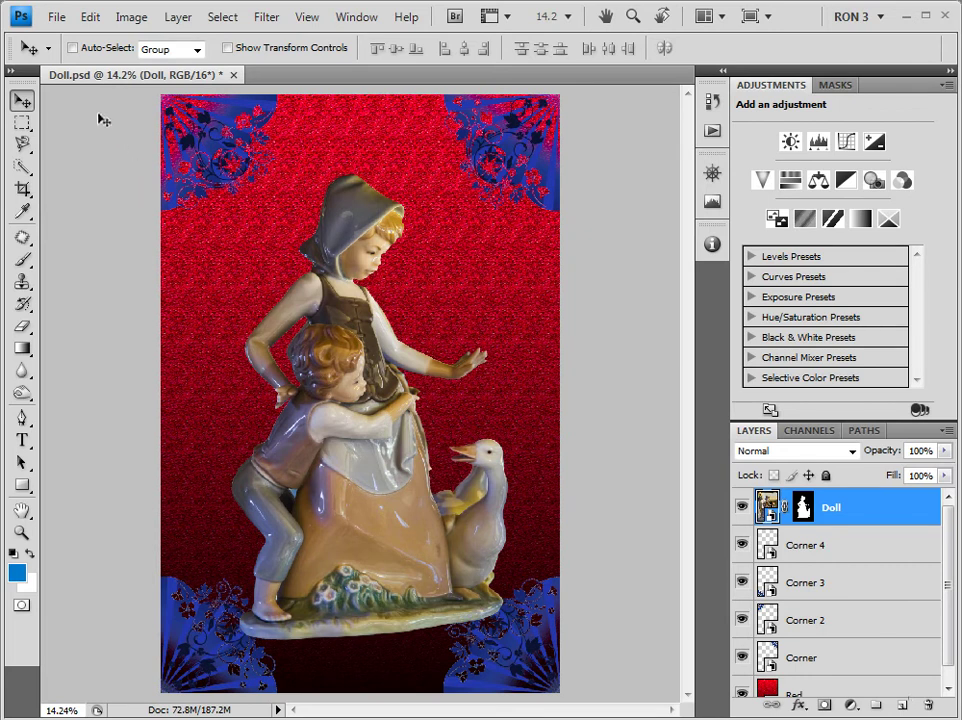
Place the Border file above the Doll layer at its original size and position.
left_click(57, 17)
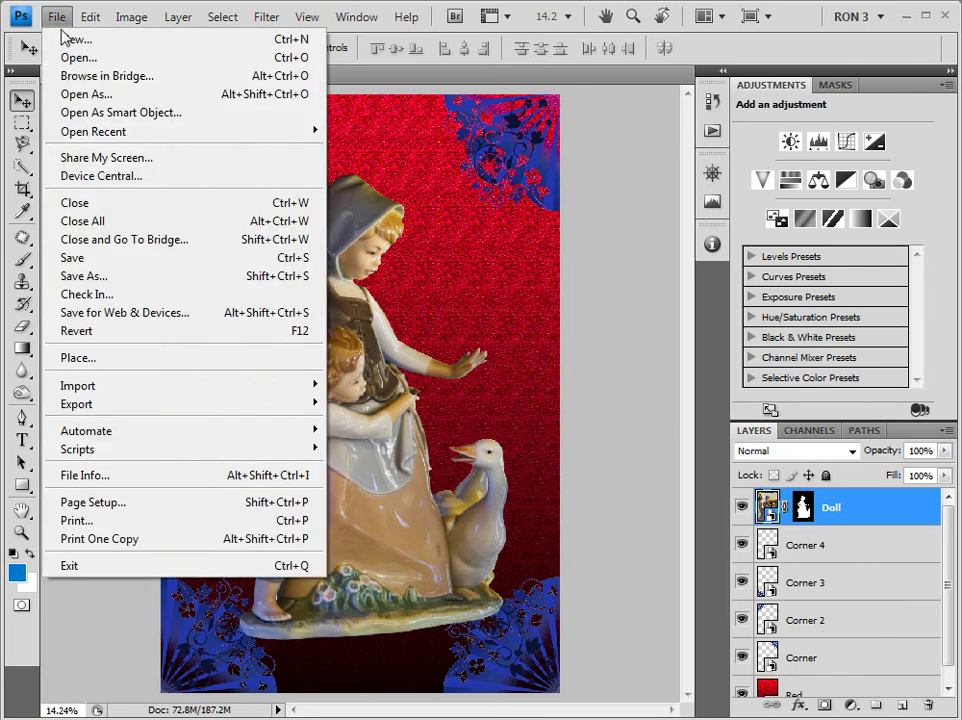
left_click(133, 360)
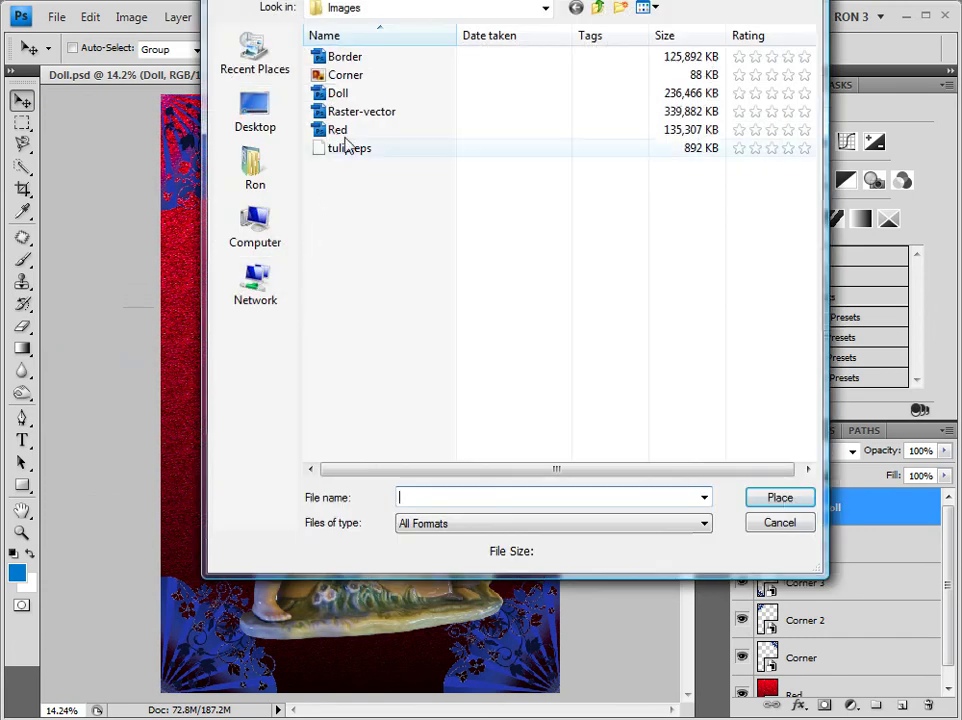
double_click(345, 58)
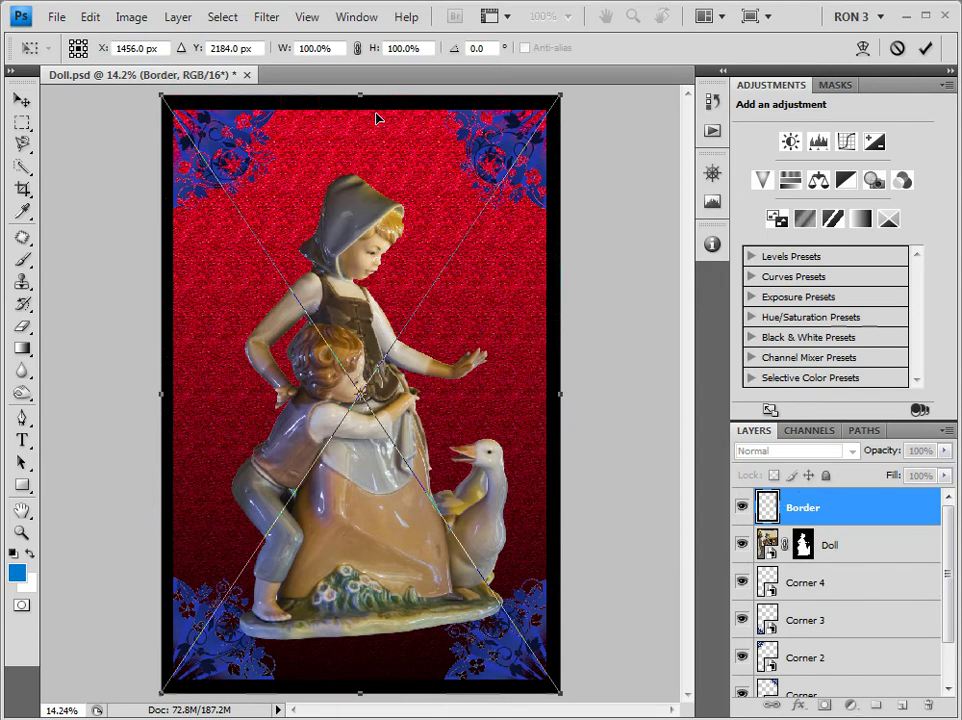
key("Return")
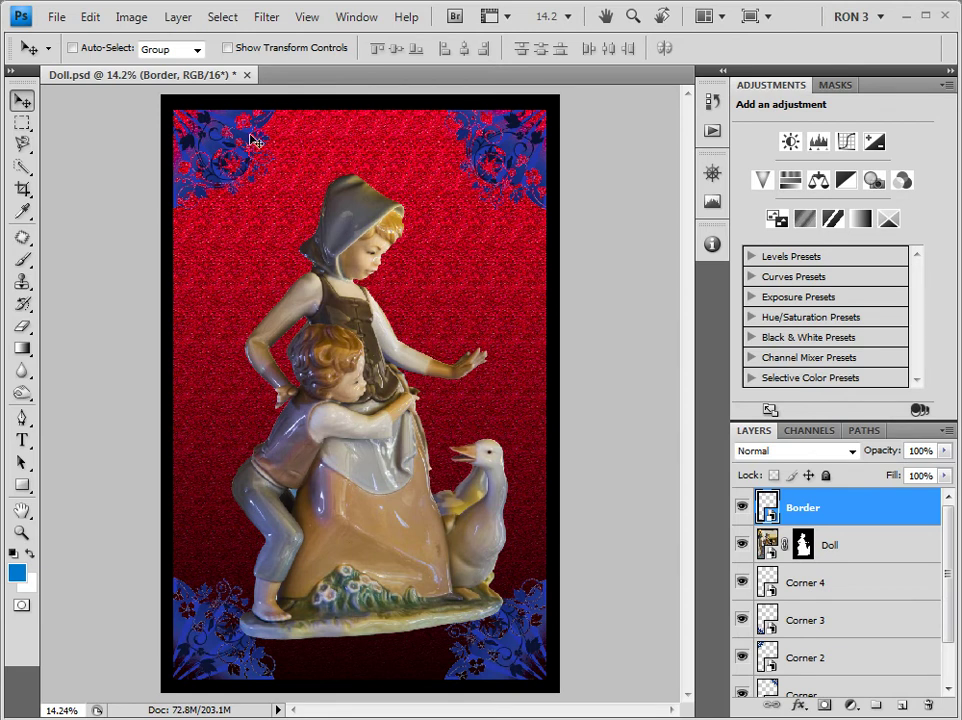
Place tulip.eps above the Border layer, scaled down to about 39.5% width and 51.3% height.
left_click(57, 20)
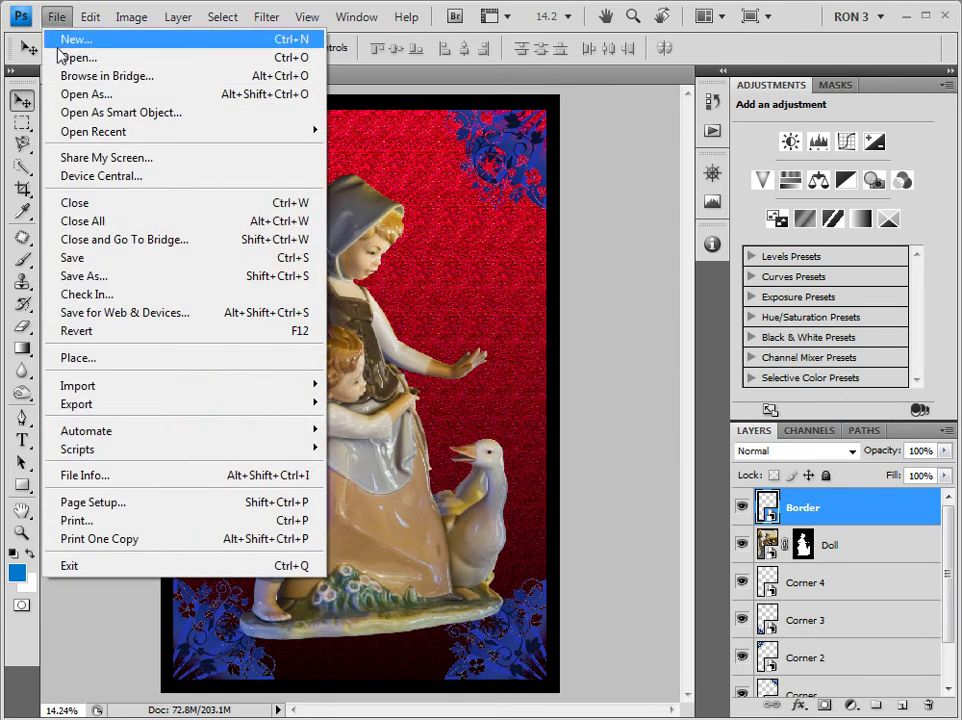
left_click(112, 360)
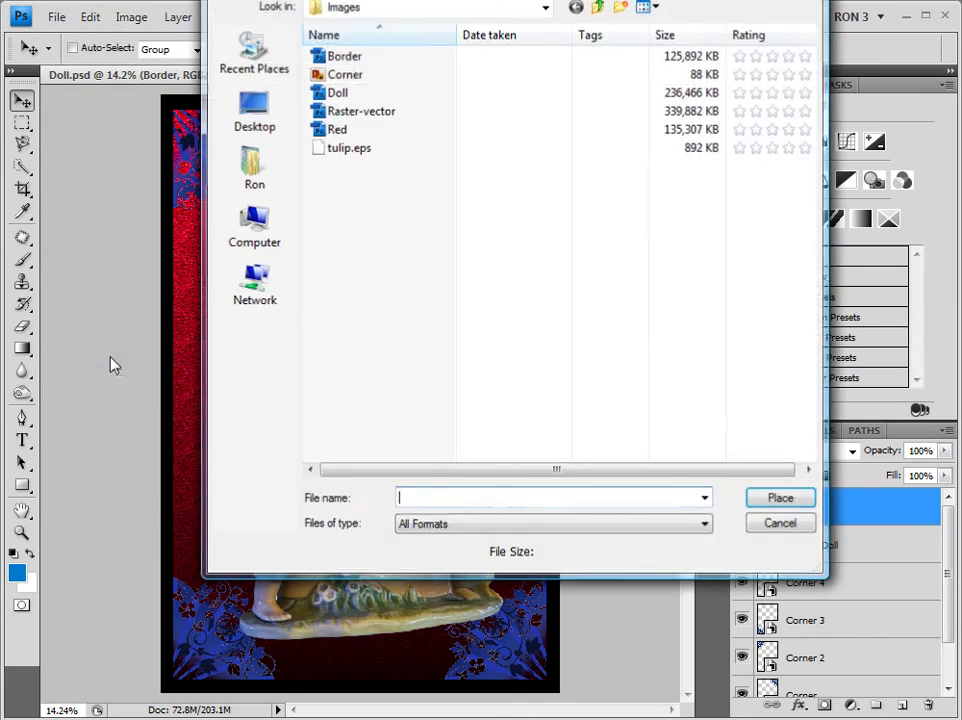
double_click(352, 152)
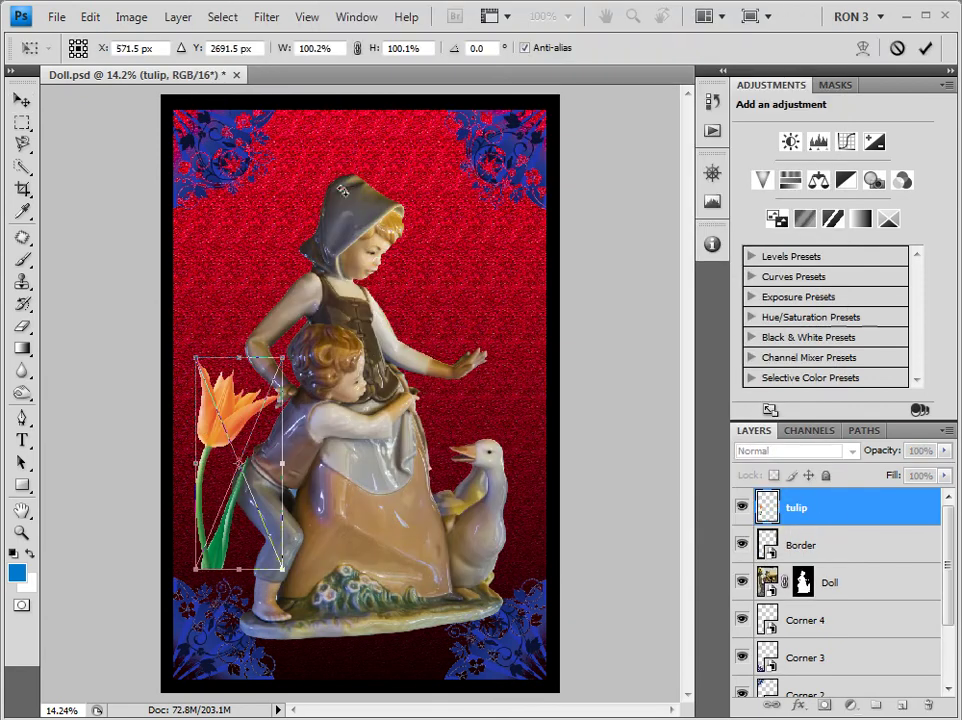
left_click_drag(282, 358, 228, 458)
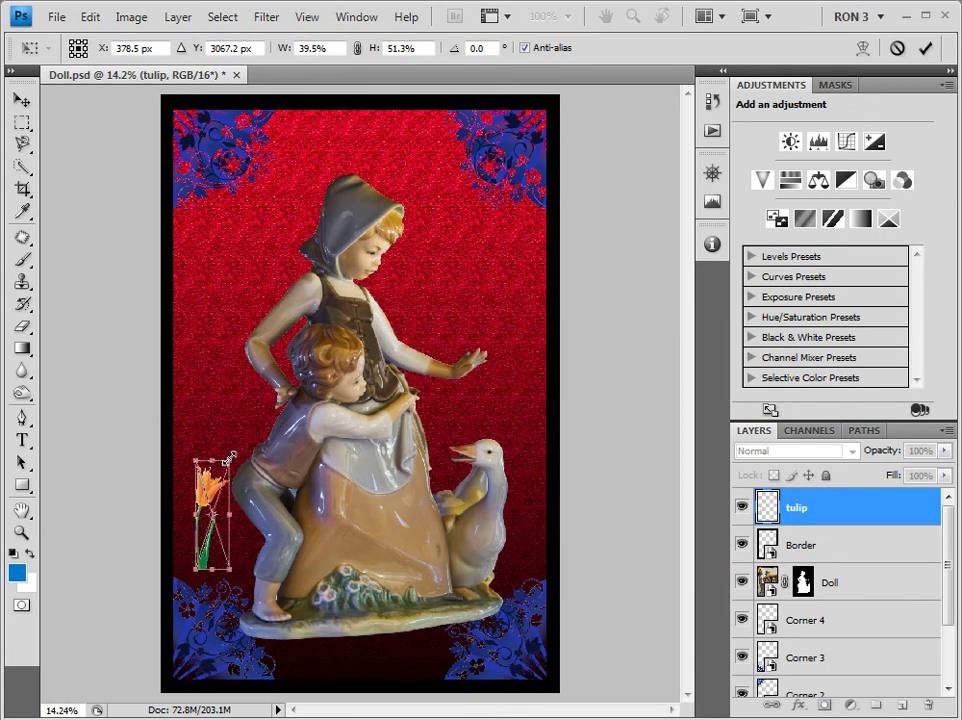
key("Return")
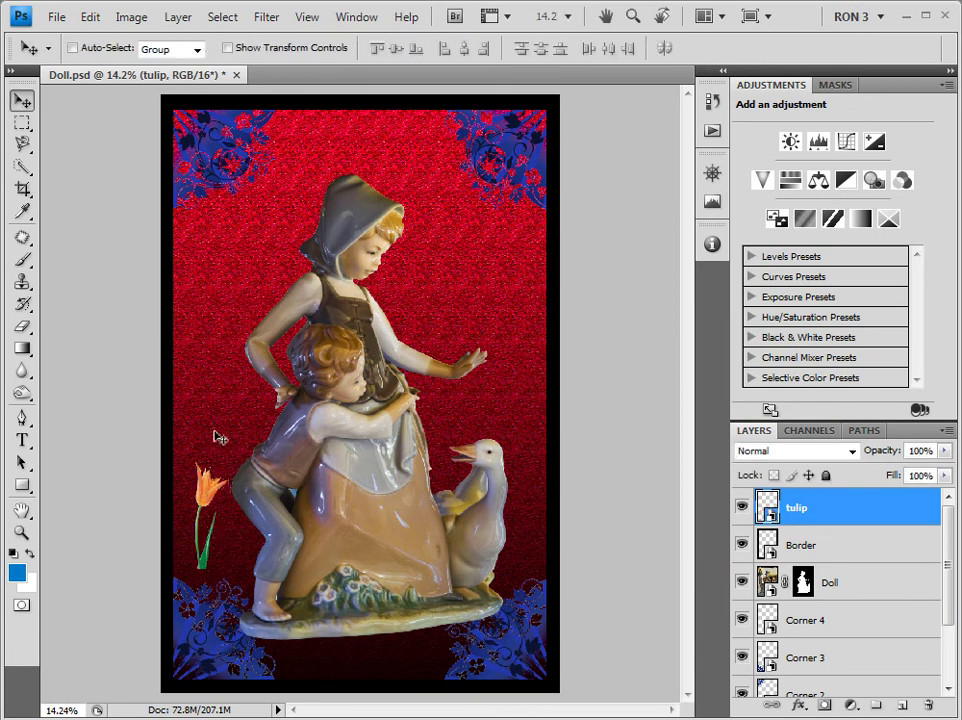
Flip the tulip layer horizontally.
left_click(89, 18)
mouse_move(161, 380)
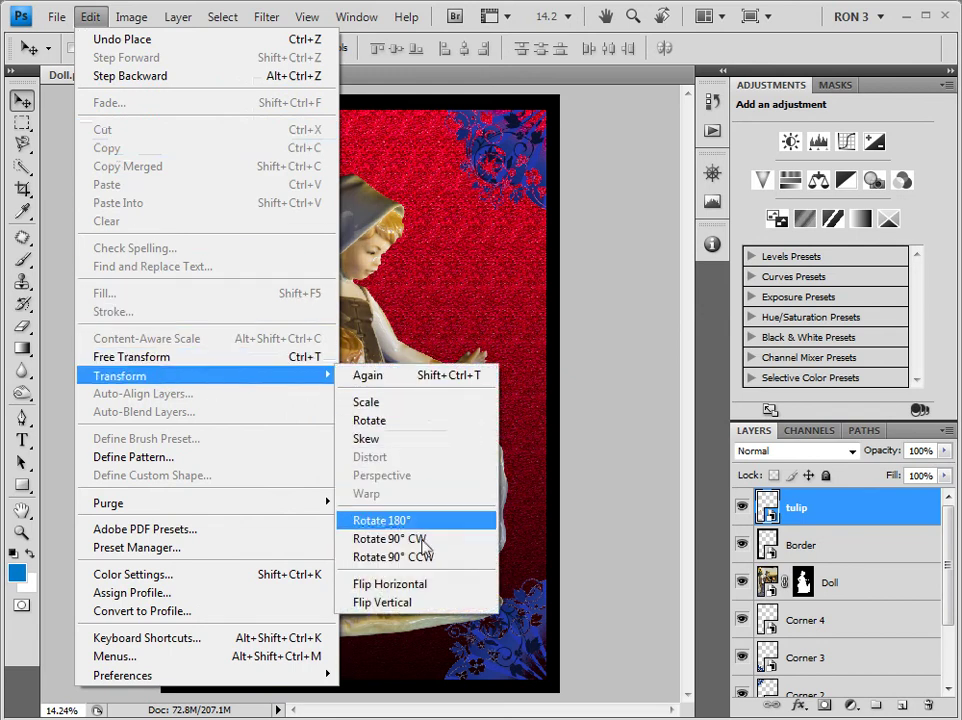
left_click(416, 588)
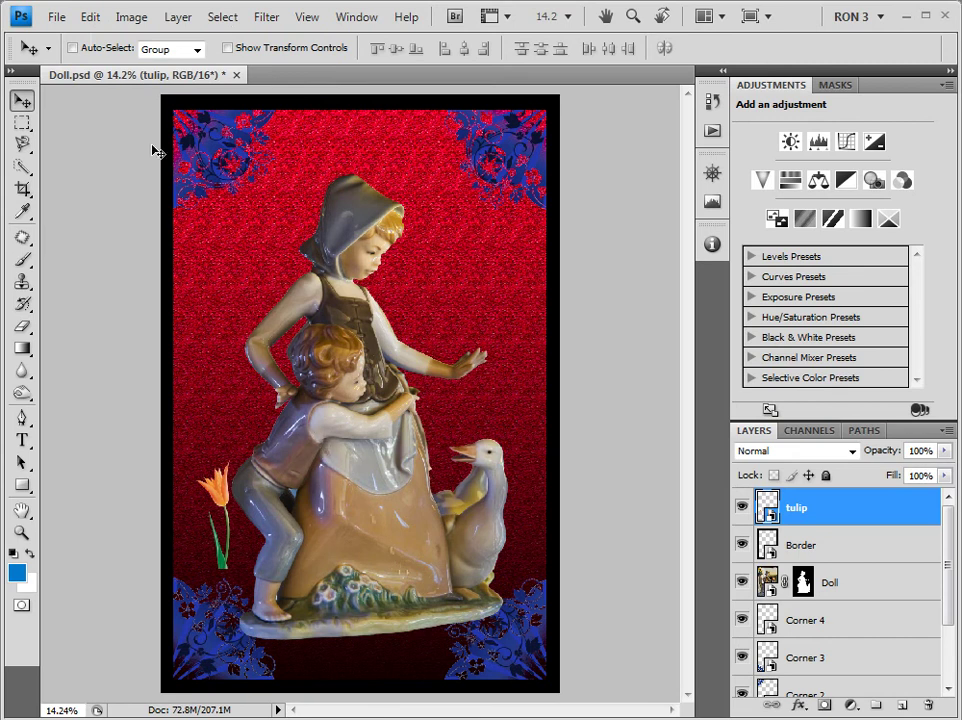
Rotate the tulip counterclockwise so its bloom leans left, and move it onto the girl's outstretched hand.
left_click(90, 17)
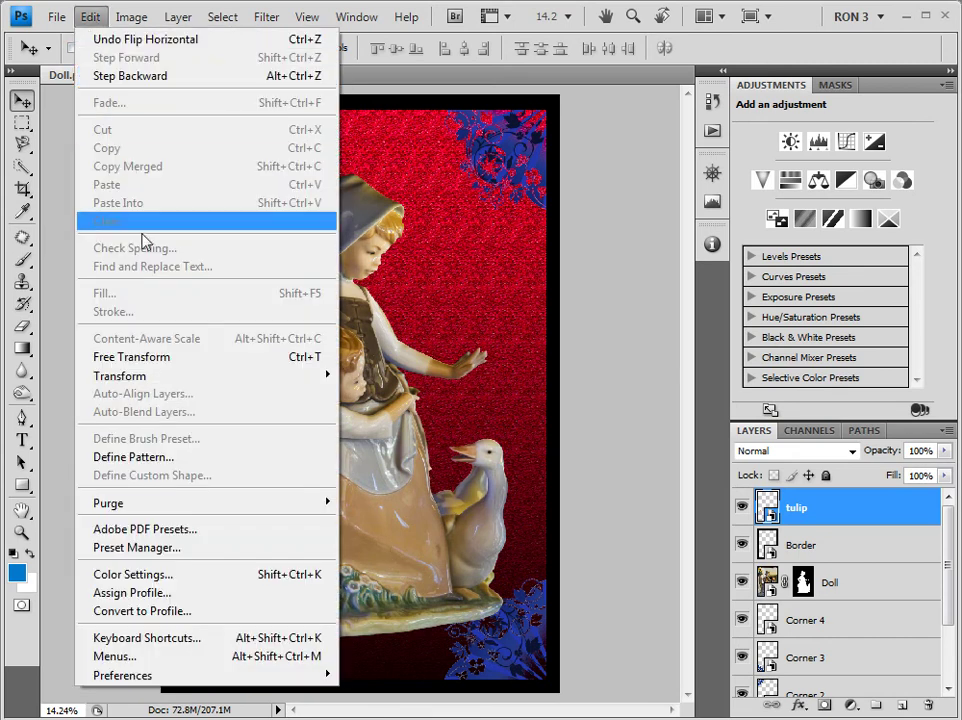
mouse_move(174, 385)
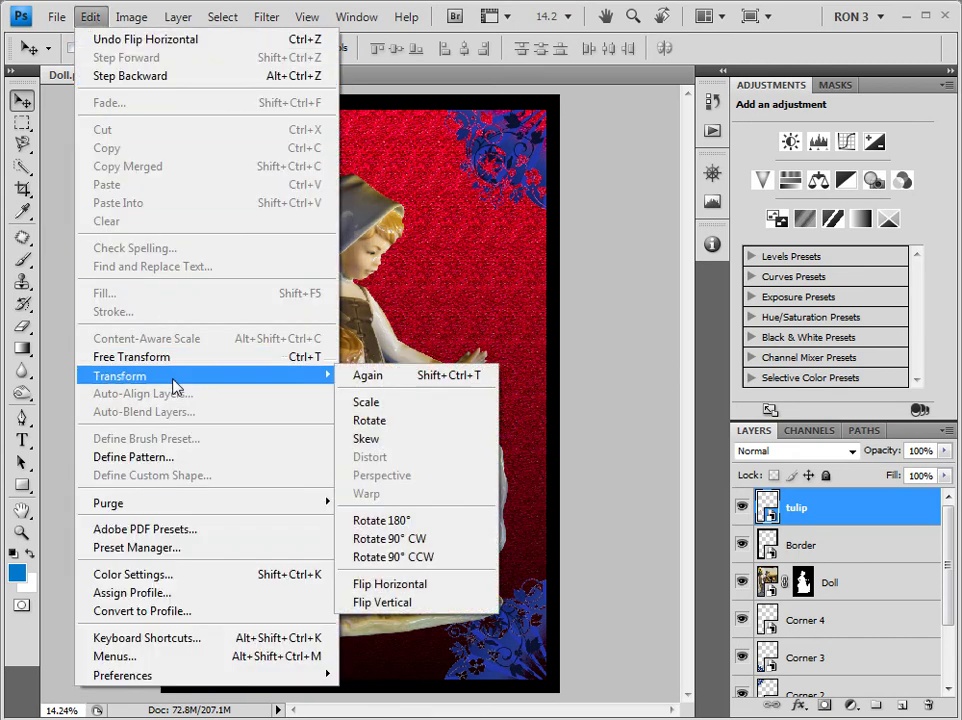
left_click(370, 420)
left_click_drag(226, 460, 200, 481)
key("Return")
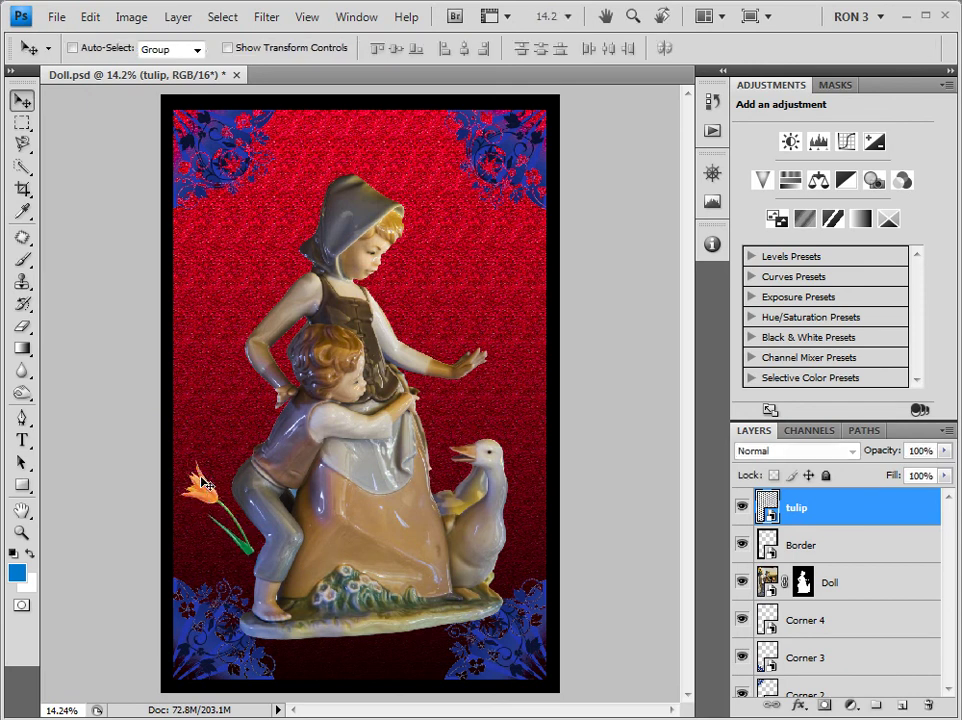
left_click_drag(216, 507, 458, 352)
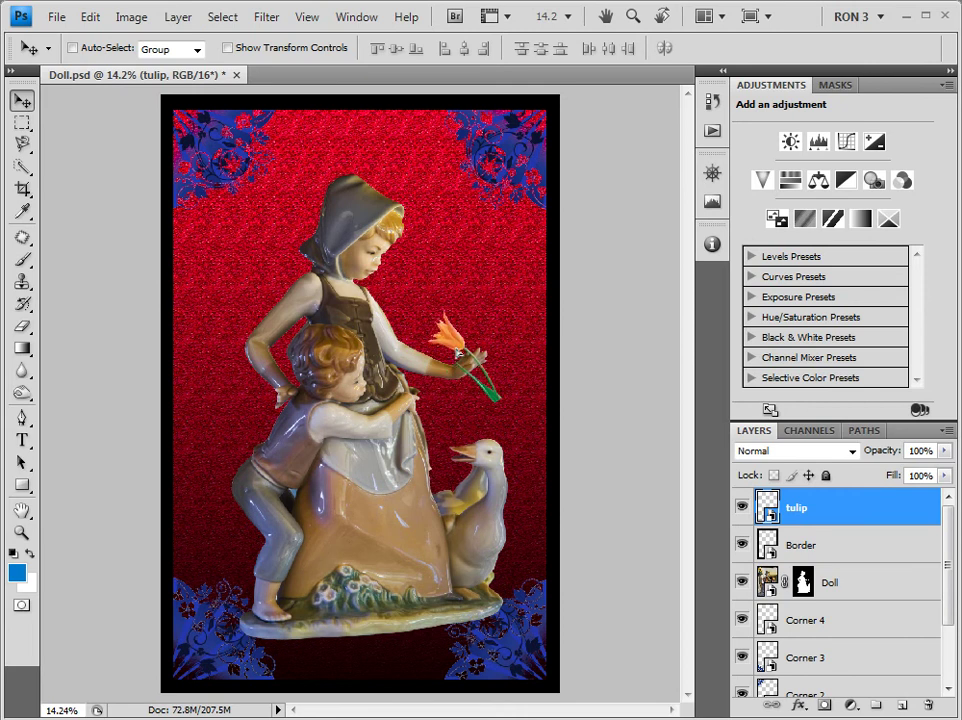